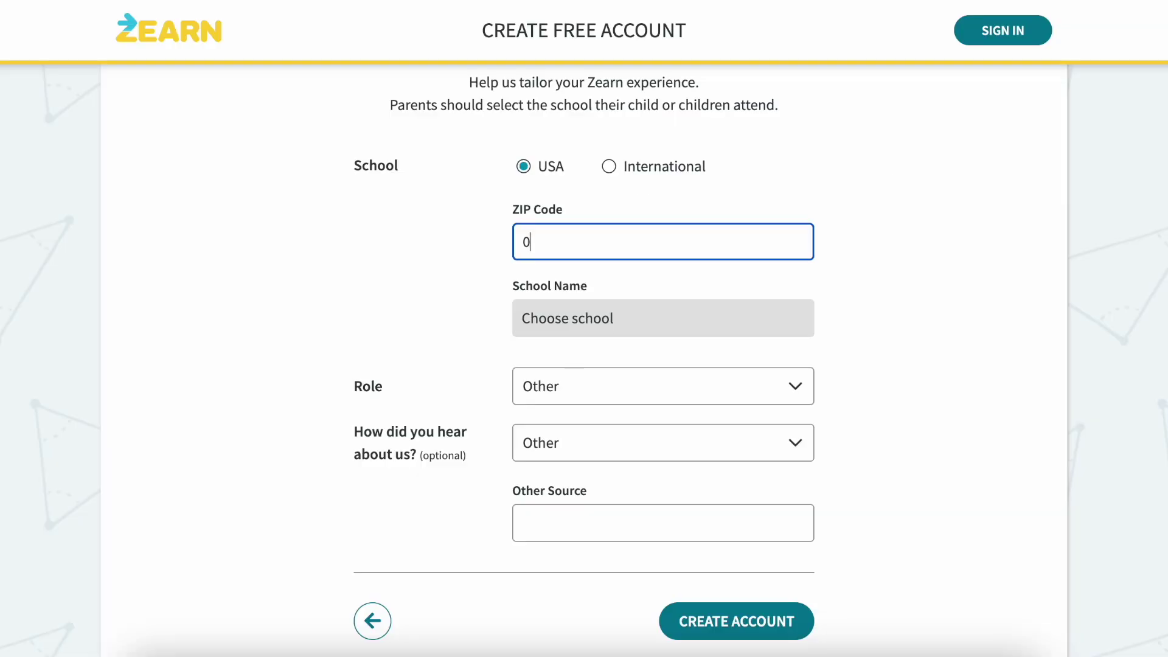
# Fill in ZIP 00000, school Homeschool, role Teacher and grade 2, then scroll to Create Account.
pyautogui.write('00000')
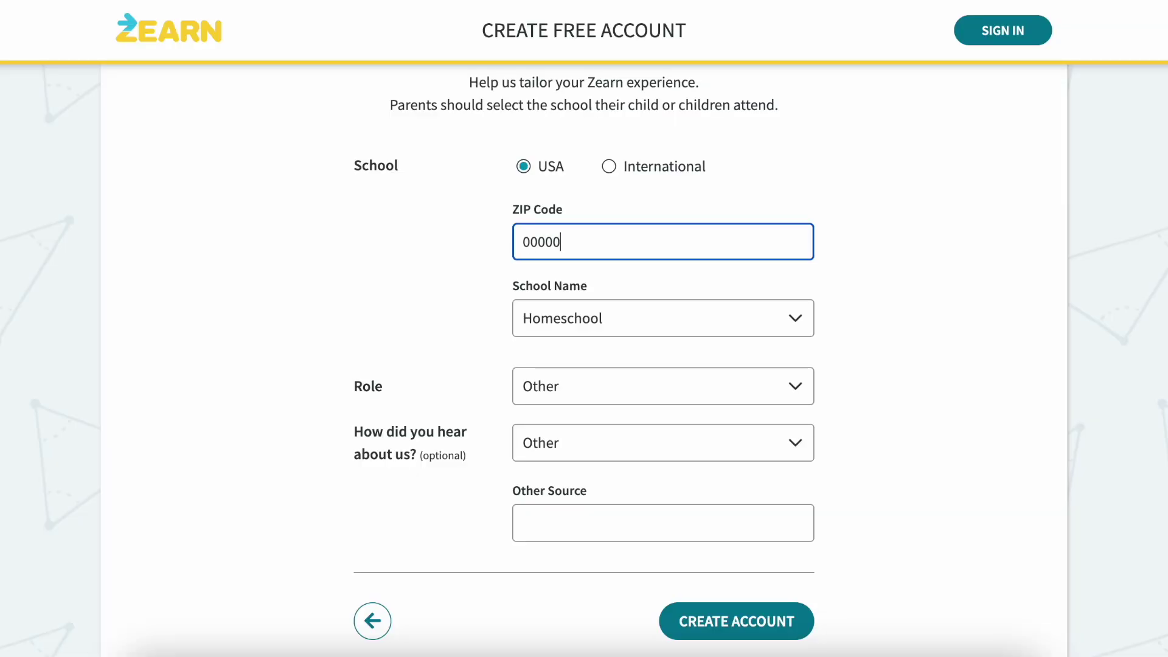
pyautogui.click(618, 320)
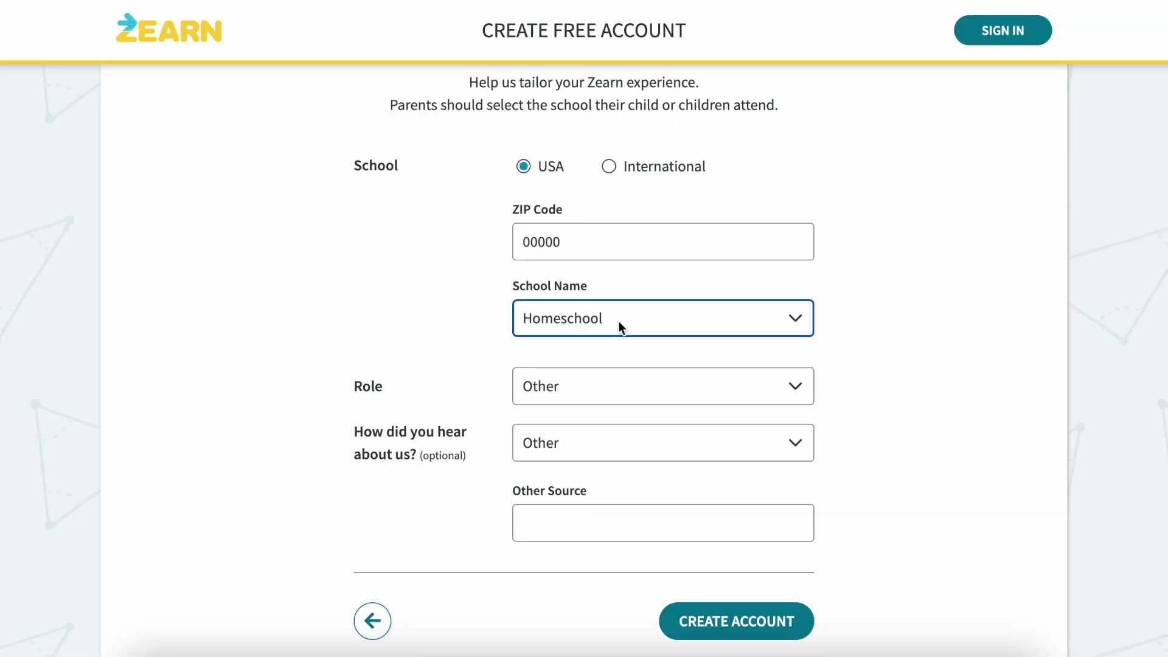
pyautogui.click(753, 395)
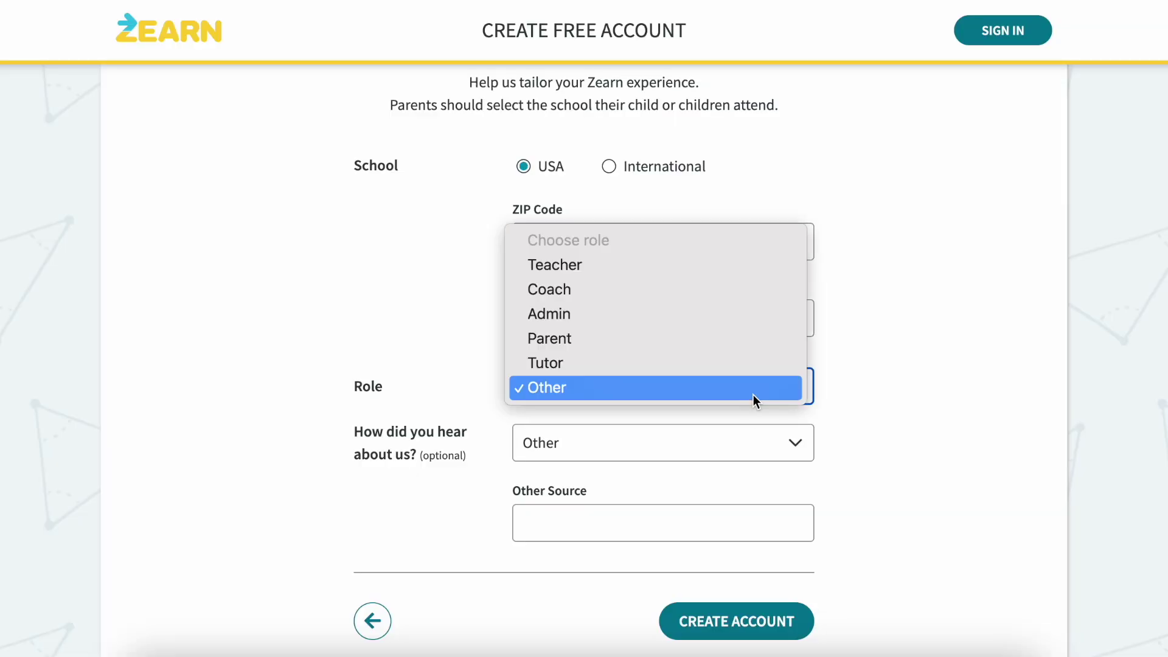
pyautogui.click(713, 270)
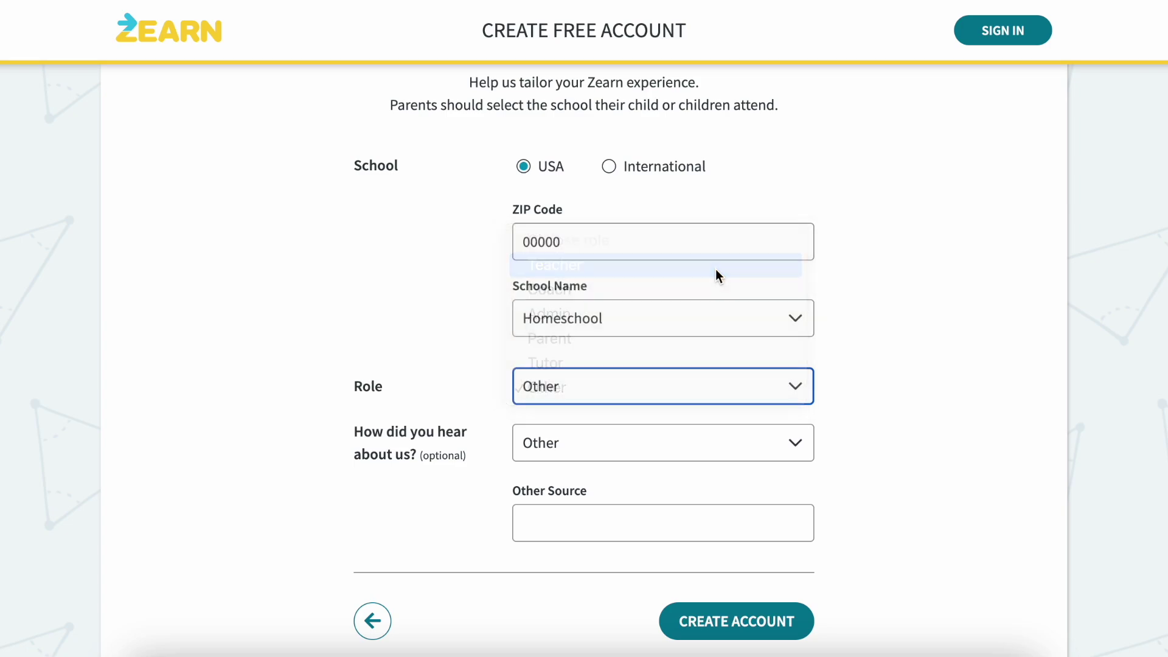
pyautogui.click(688, 446)
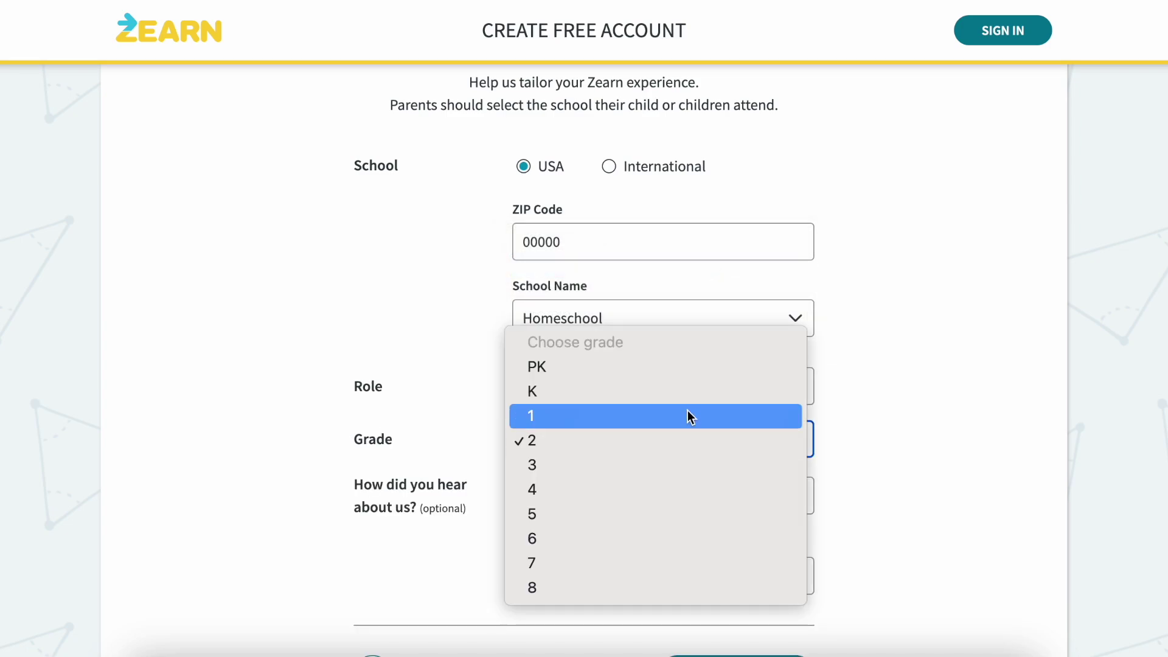
pyautogui.click(690, 444)
pyautogui.scroll(-3, 933, 450)
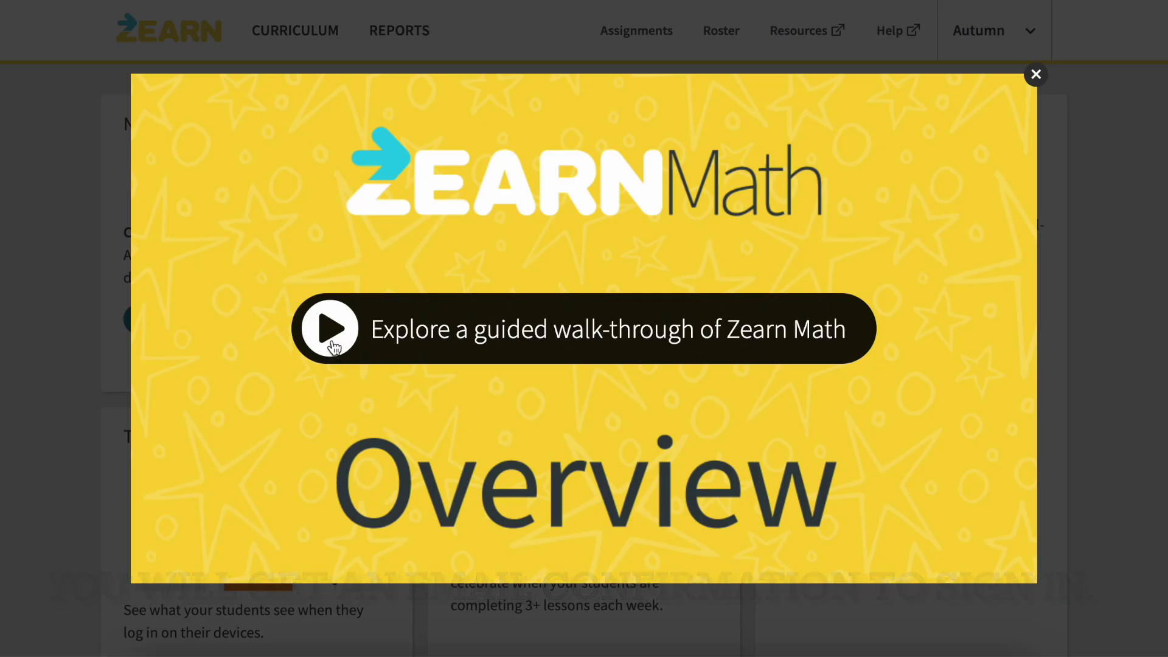
# Play the Intro to Zearn video, skip ahead to near its end, and close it.
pyautogui.click(331, 341)
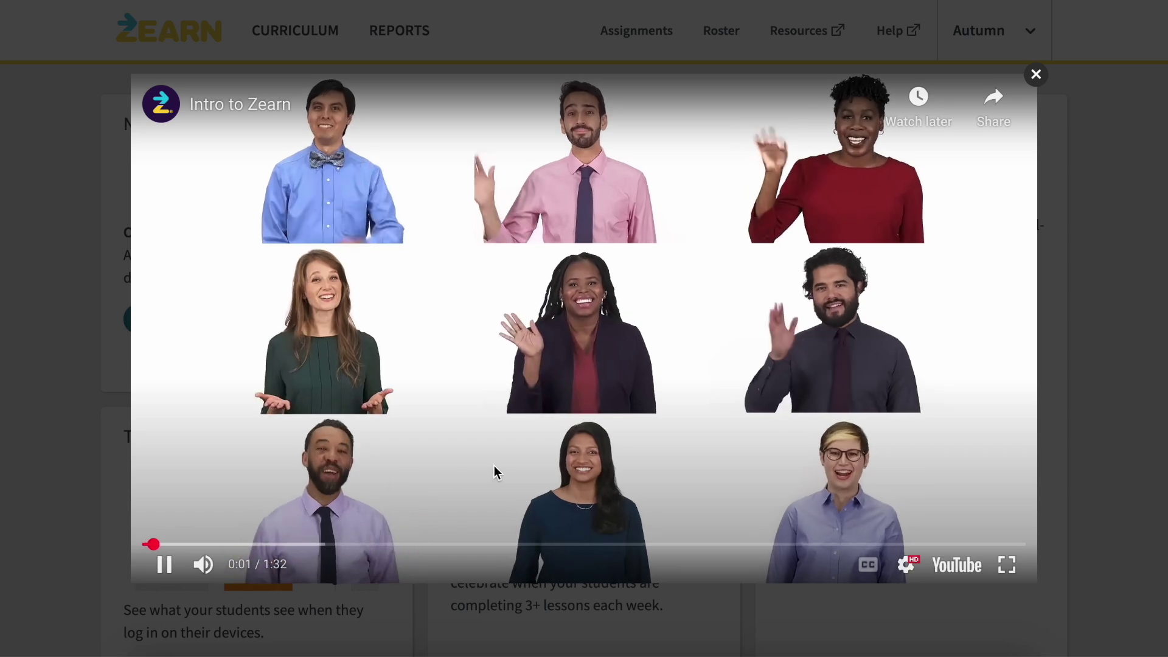
pyautogui.click(413, 547)
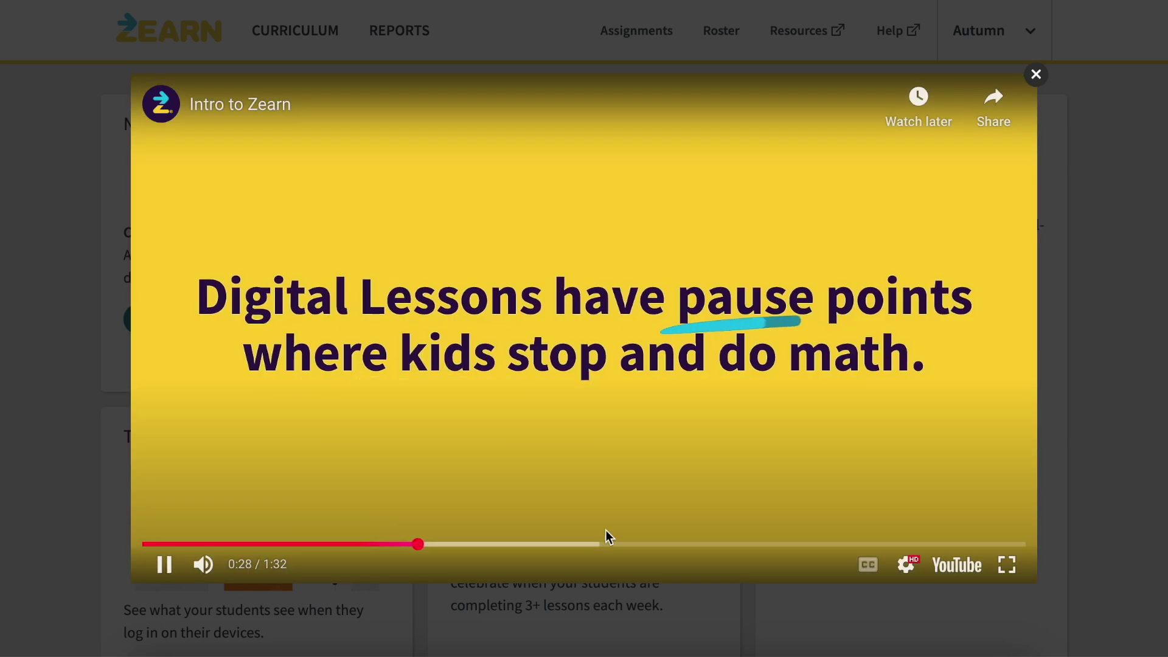
pyautogui.click(644, 547)
pyautogui.click(803, 547)
pyautogui.press('Escape')
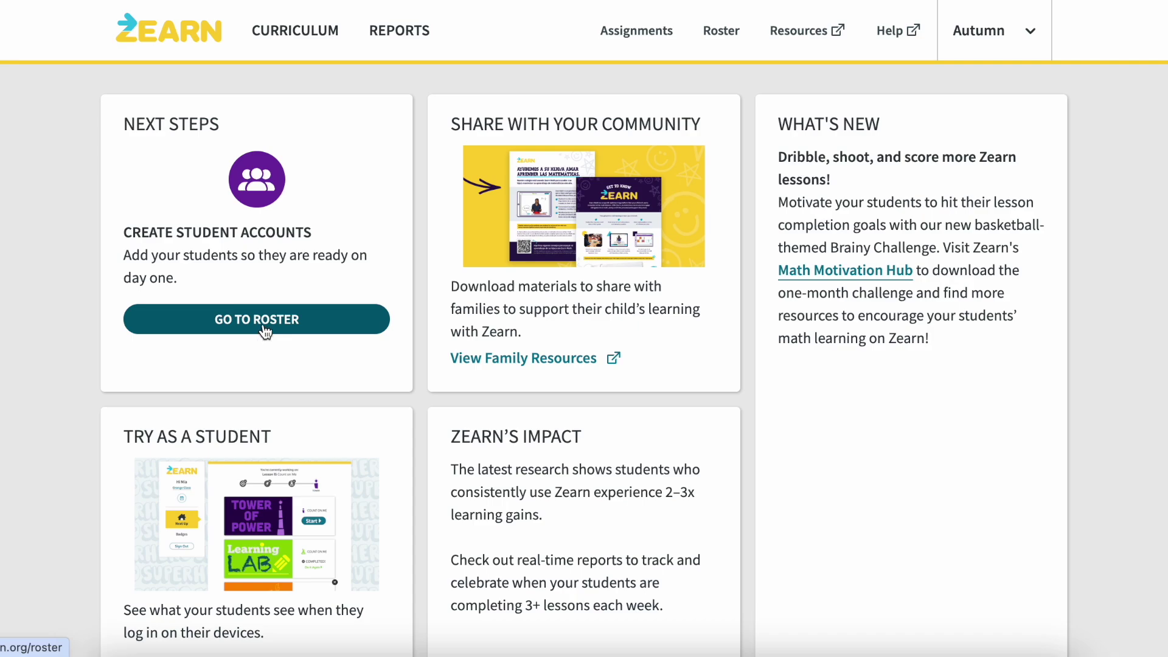
# Go to the roster and create a new class named 'Homeschool Math'.
pyautogui.click(239, 323)
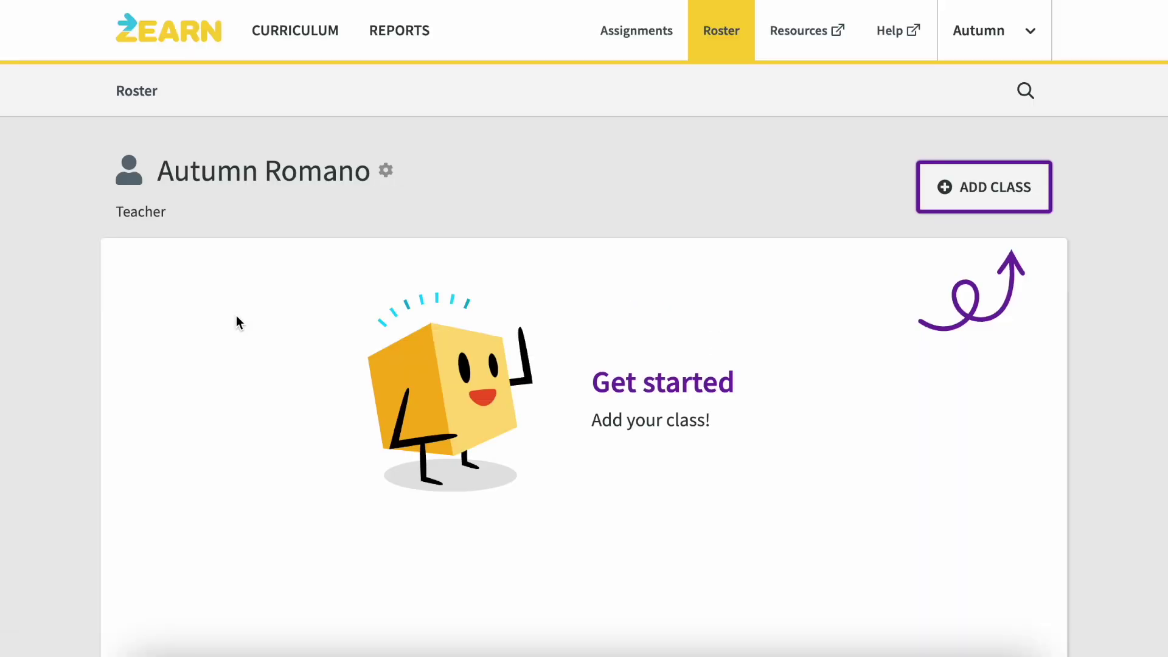
pyautogui.scroll(-1, 632, 457)
pyautogui.scroll(1, 632, 458)
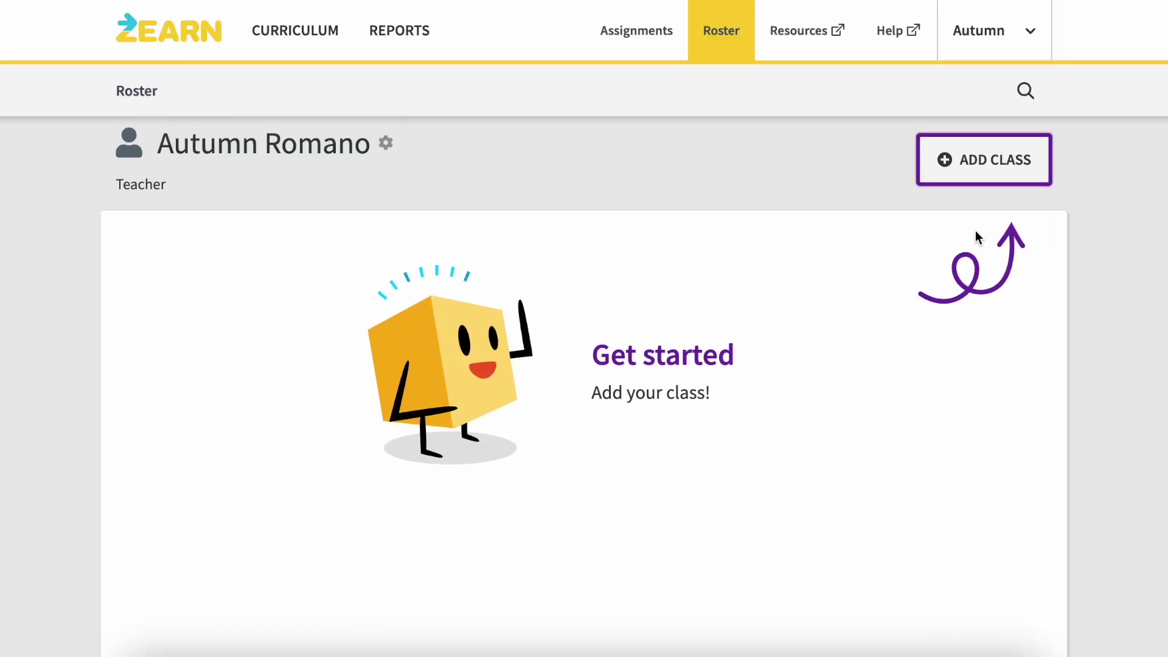
pyautogui.click(989, 162)
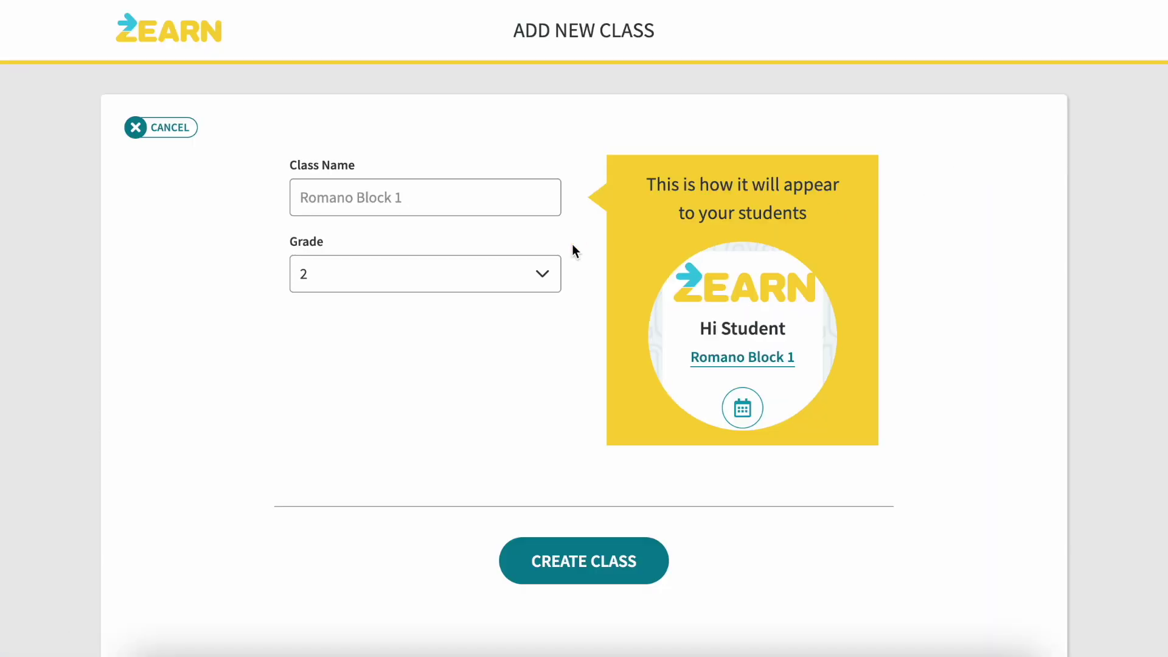
pyautogui.click(428, 202)
pyautogui.write('Homescho')
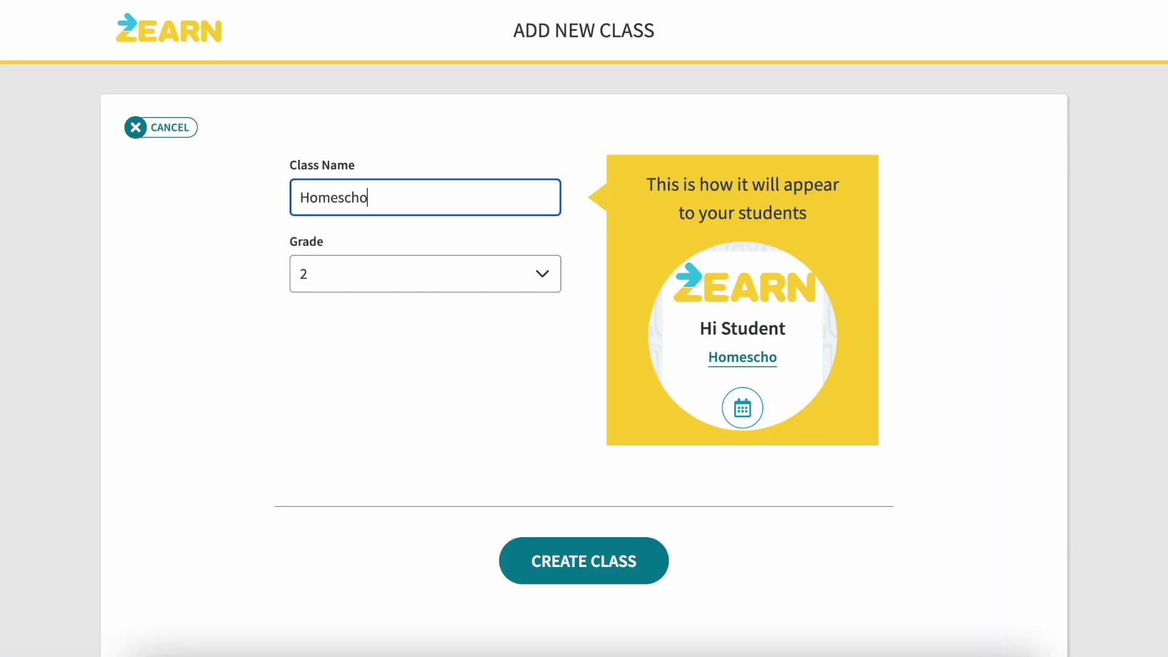
pyautogui.write('ol Math')
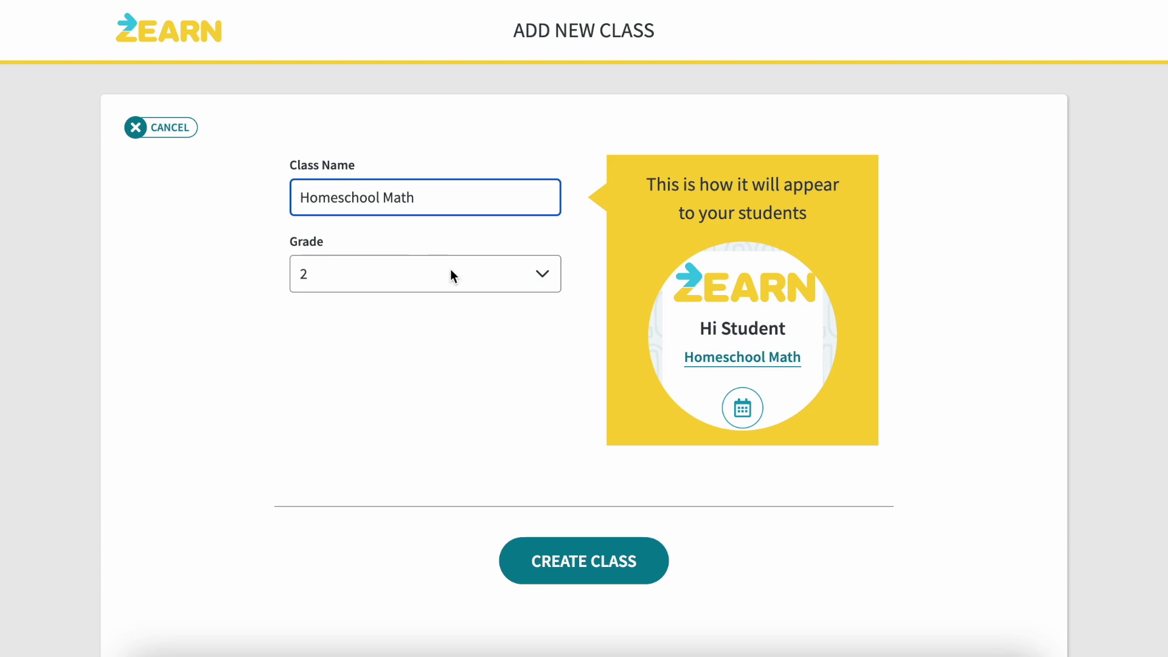
pyautogui.click(557, 556)
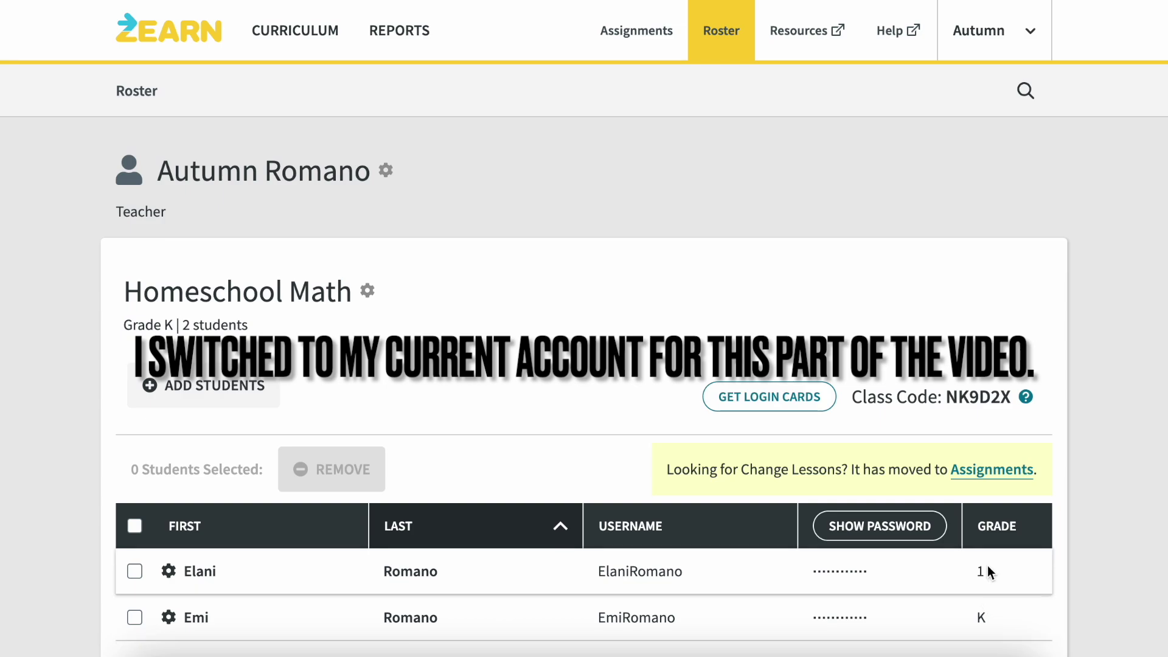
# Add a student to Homeschool Math by entering the student's first and last name, then continue.
pyautogui.click(203, 390)
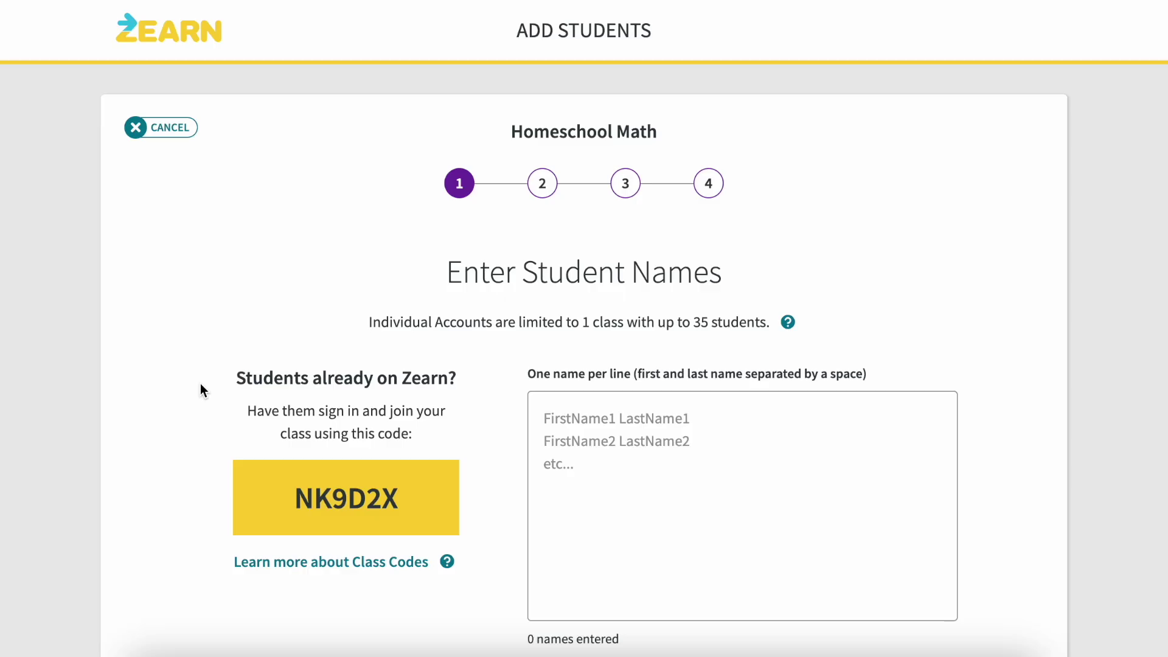
pyautogui.scroll(-2, 500, 351)
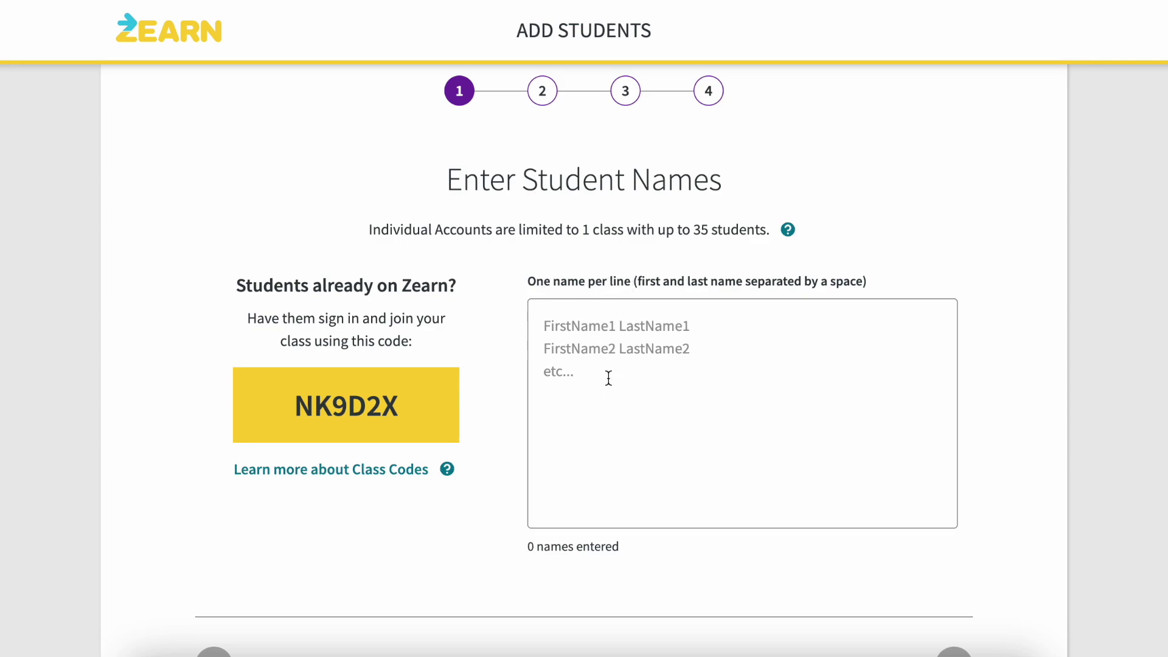
pyautogui.scroll(-1, 609, 378)
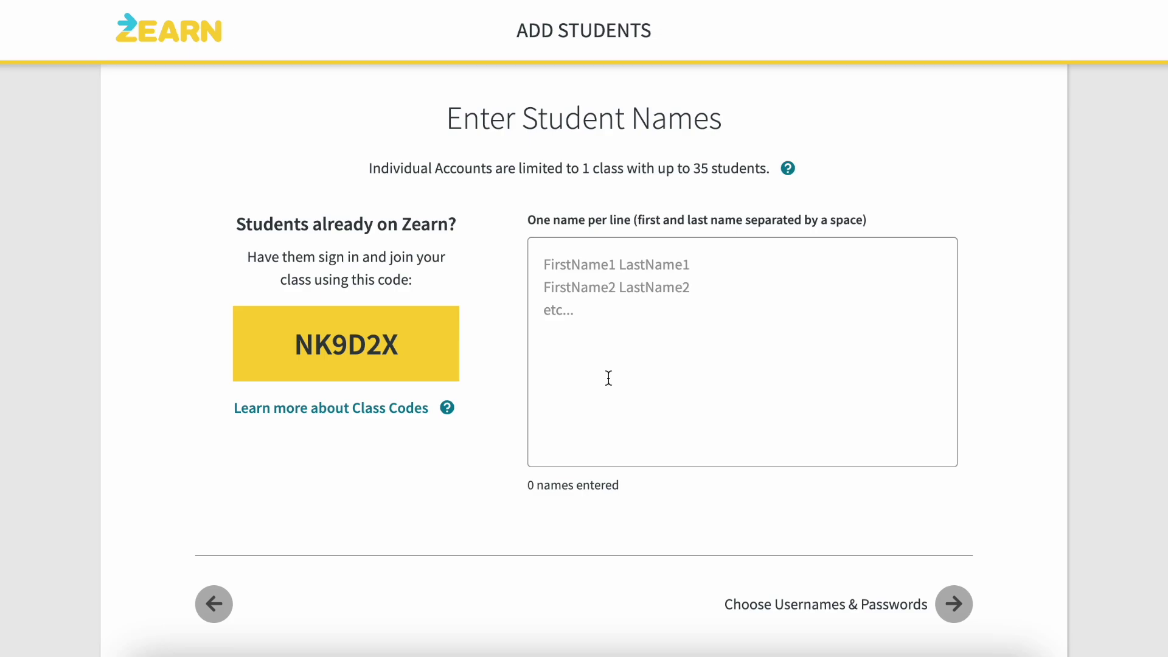
pyautogui.click(688, 292)
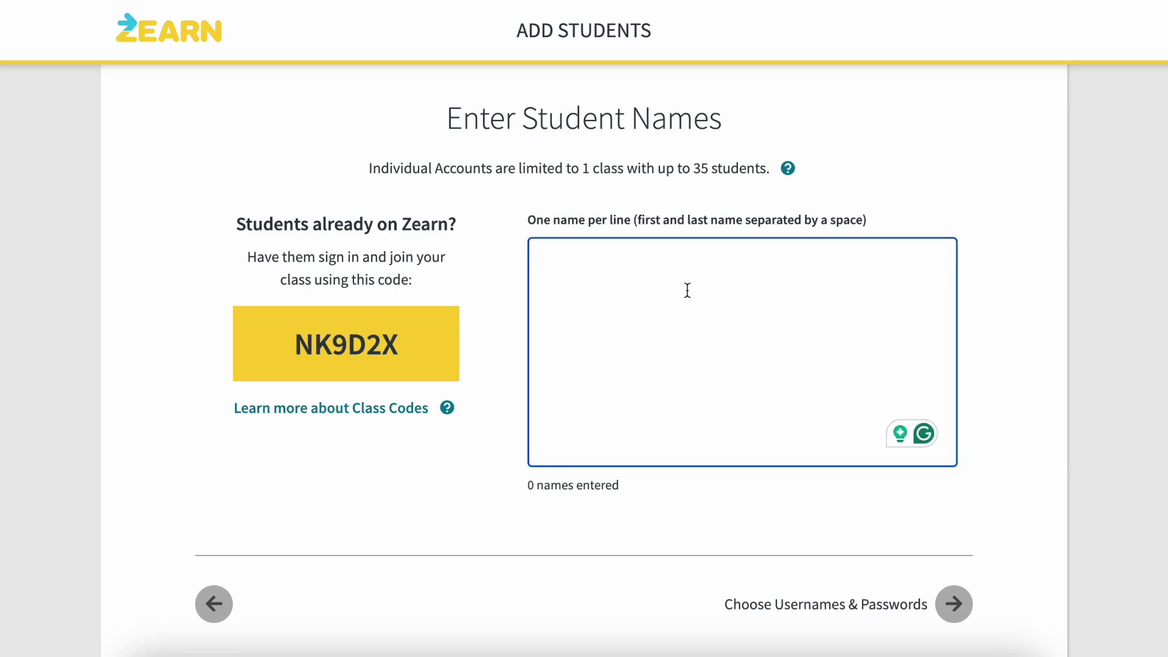
pyautogui.write('Adam Smith')
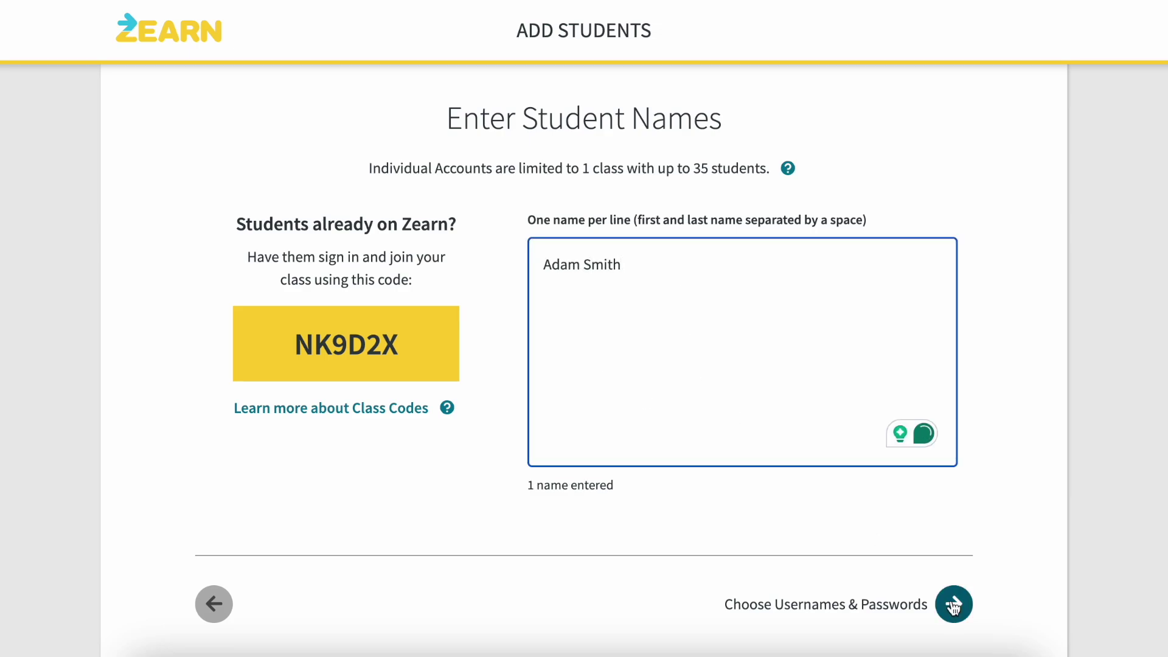
pyautogui.click(953, 605)
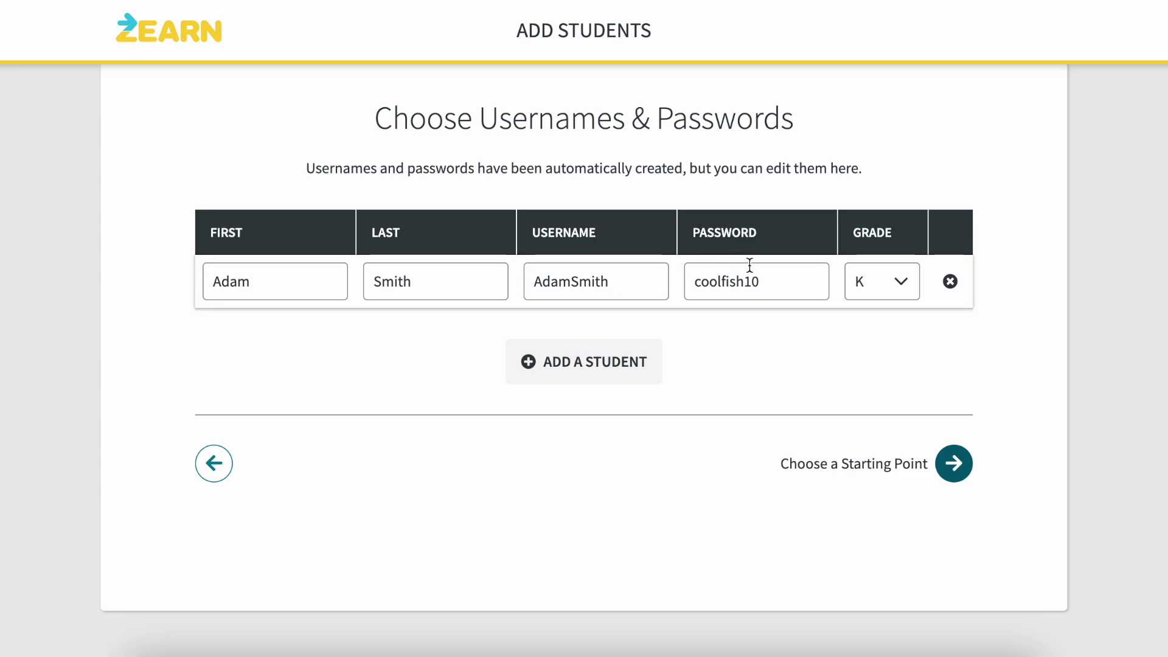
# Keep the student at grade K, discard an extra empty student row, and continue.
pyautogui.click(903, 282)
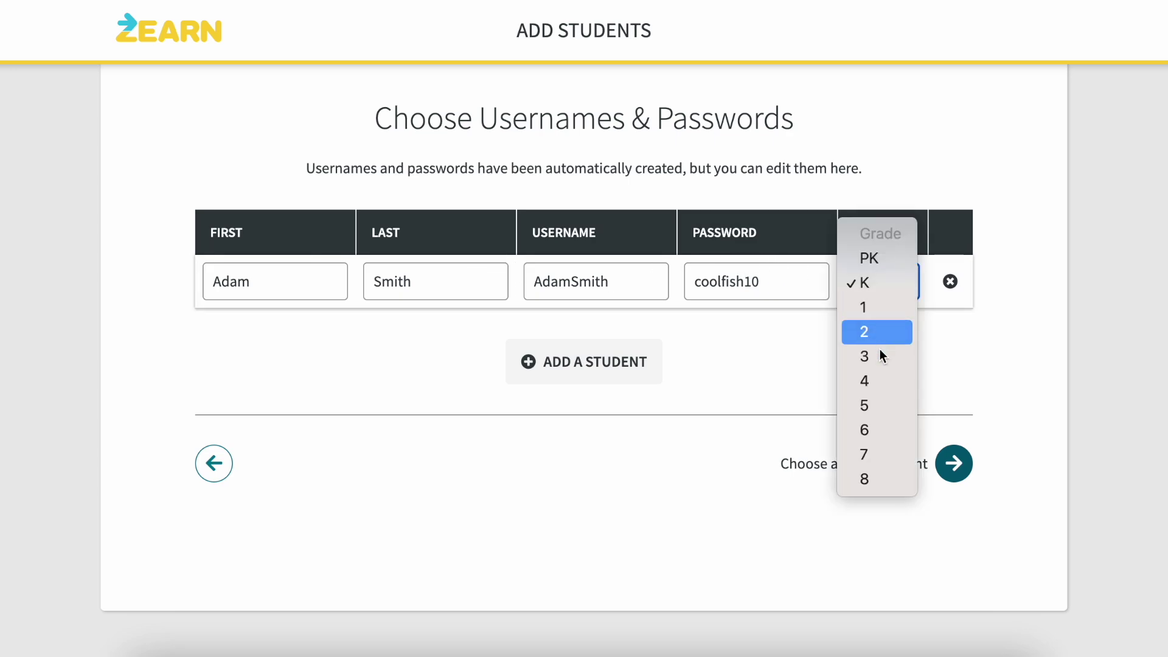
pyautogui.click(892, 273)
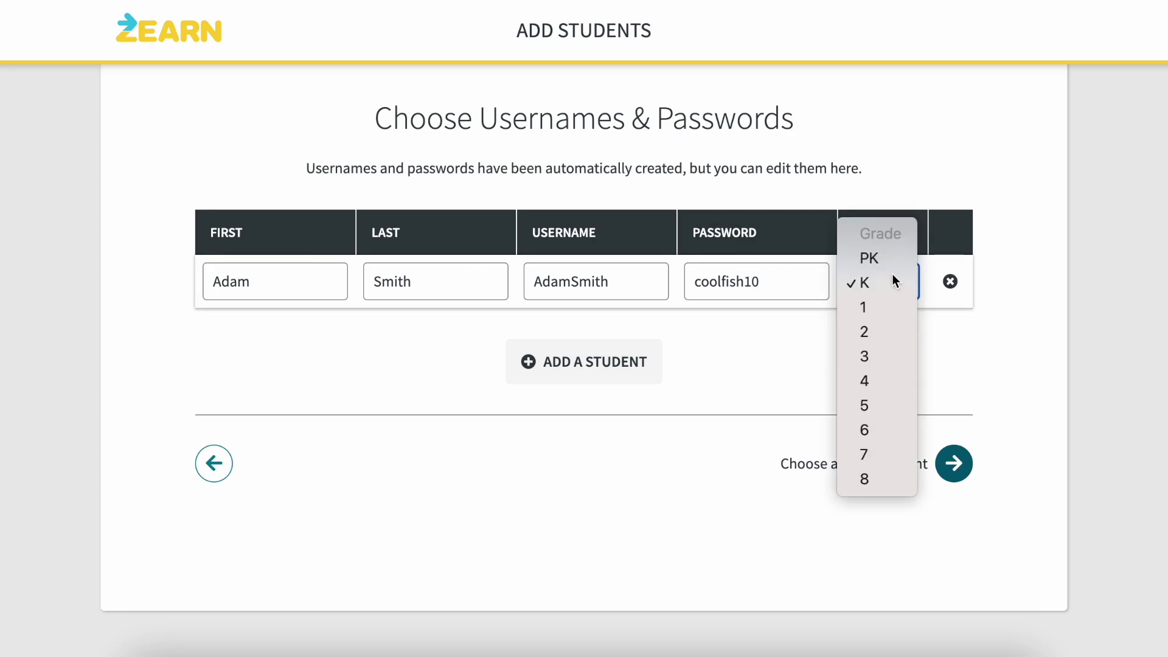
pyautogui.click(585, 367)
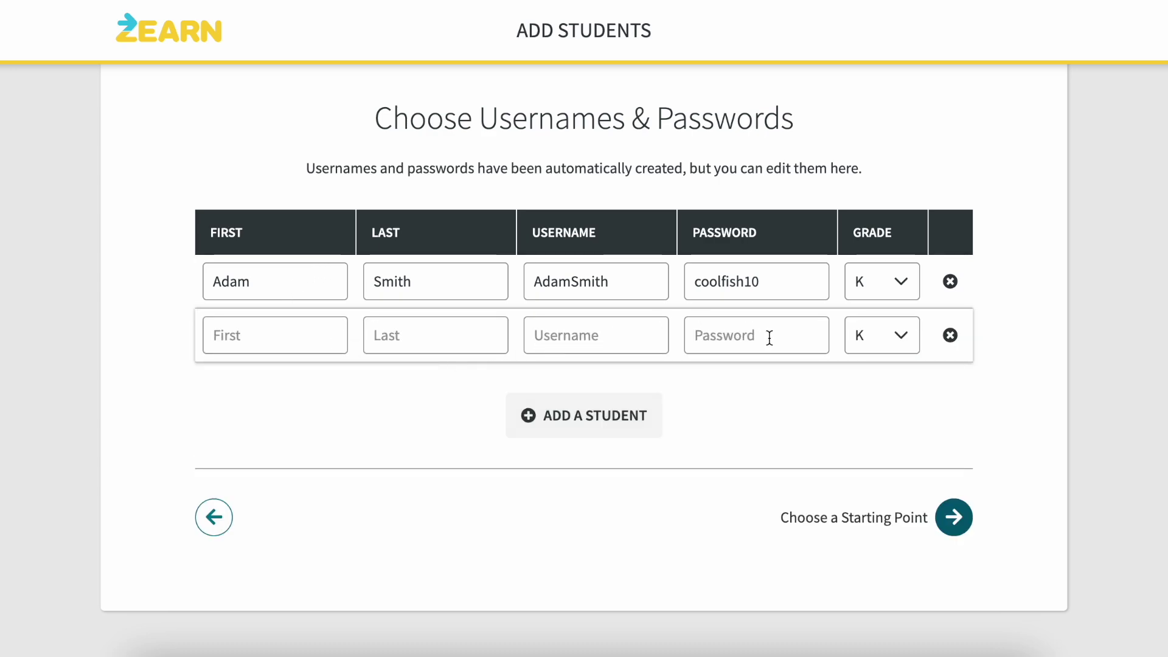
pyautogui.click(904, 335)
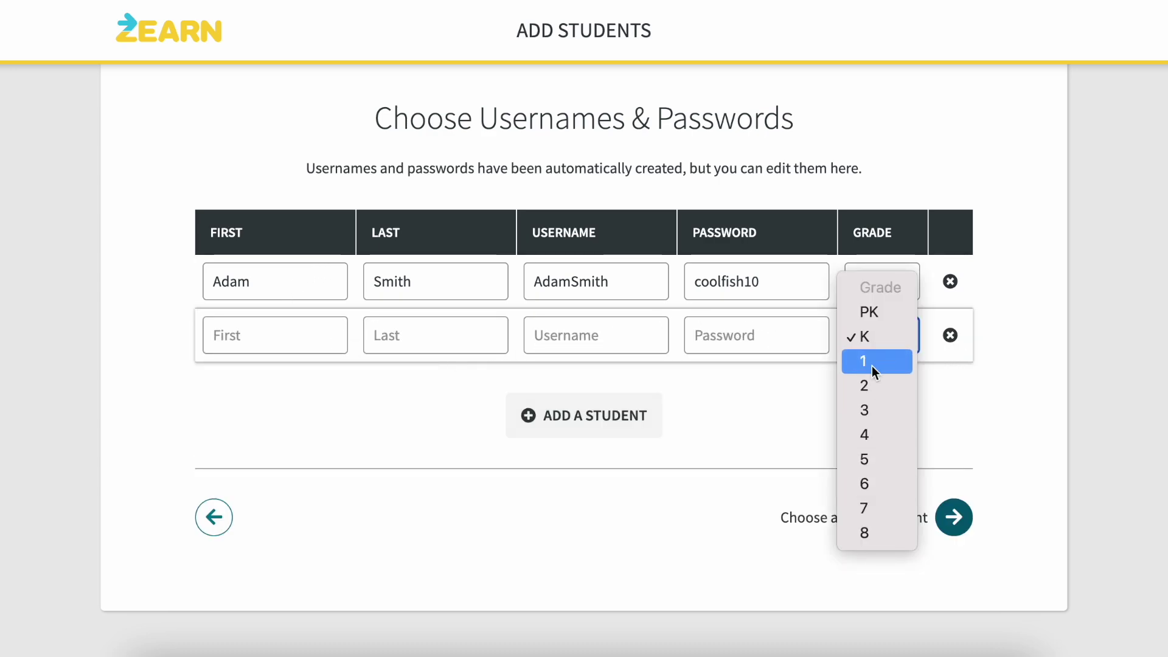
pyautogui.click(954, 399)
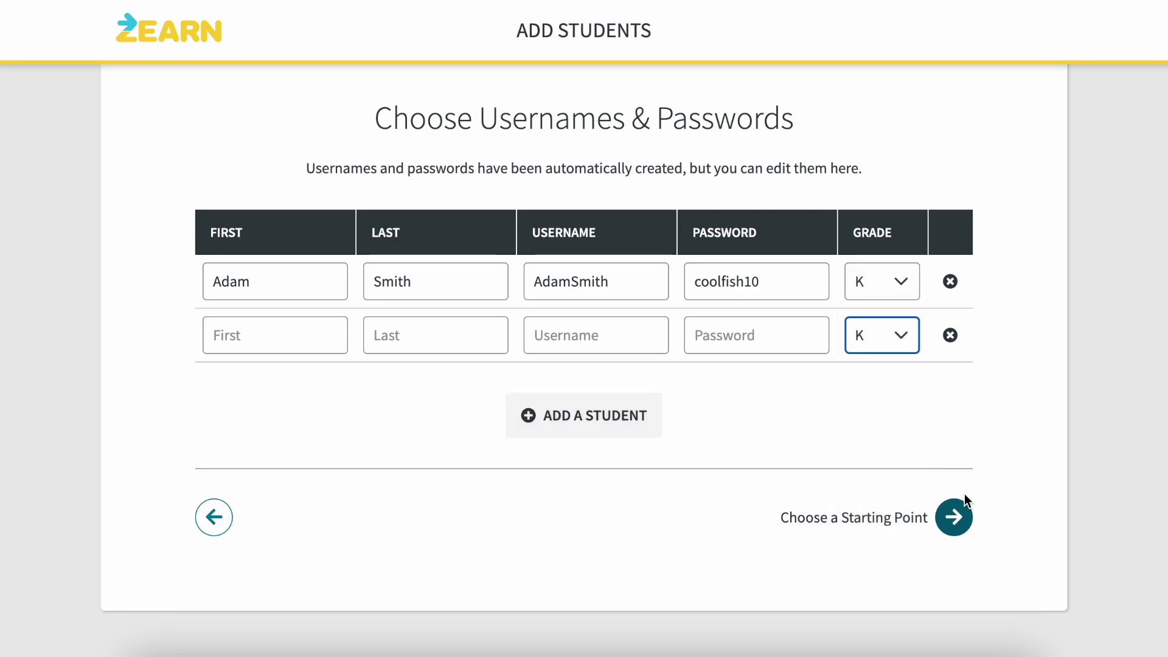
pyautogui.click(951, 335)
pyautogui.click(952, 465)
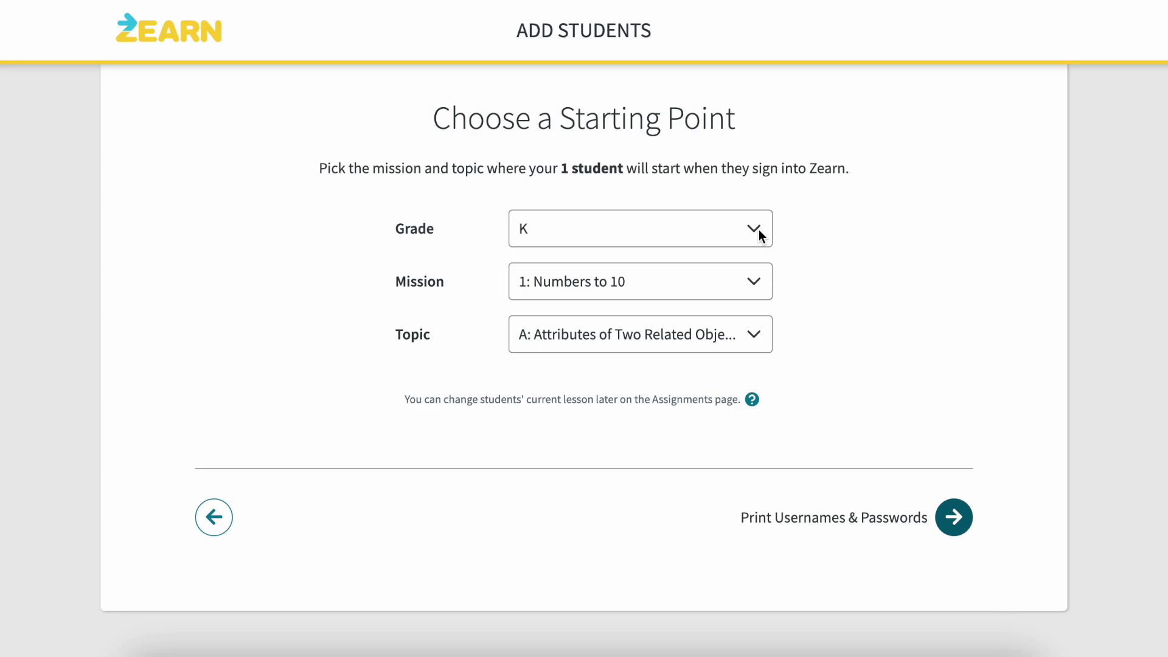
# Start the student at Mission 1: Numbers to 10, Topic A, and finish adding them.
pyautogui.click(757, 292)
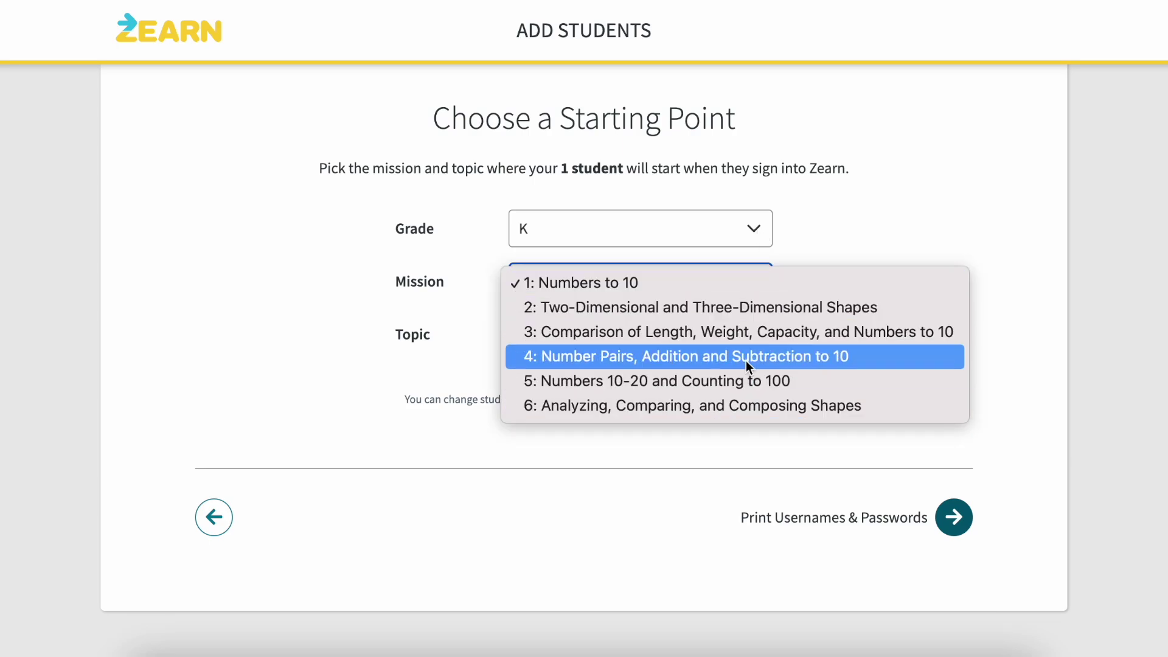
pyautogui.click(790, 229)
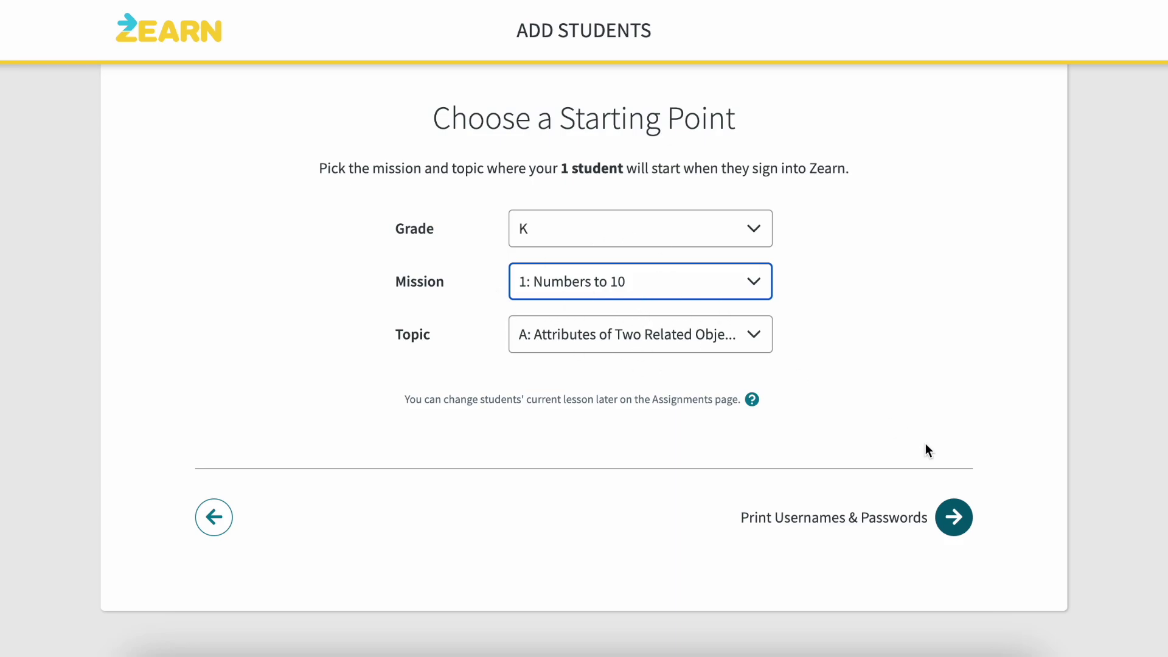
pyautogui.click(953, 519)
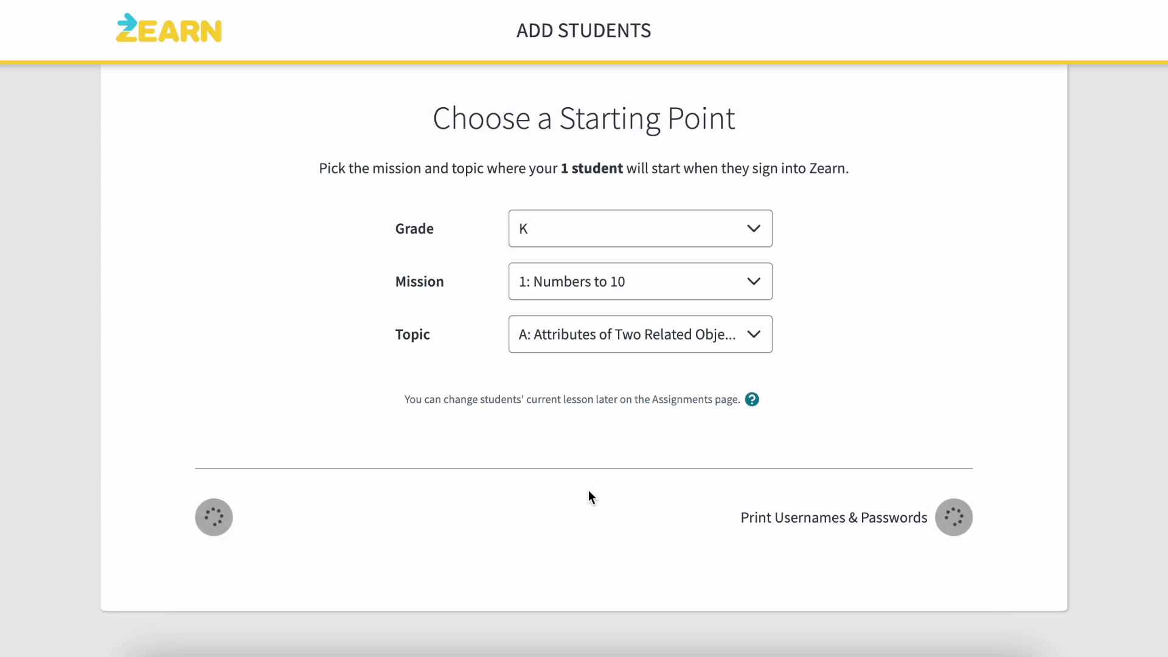
pyautogui.scroll(-2, 700, 426)
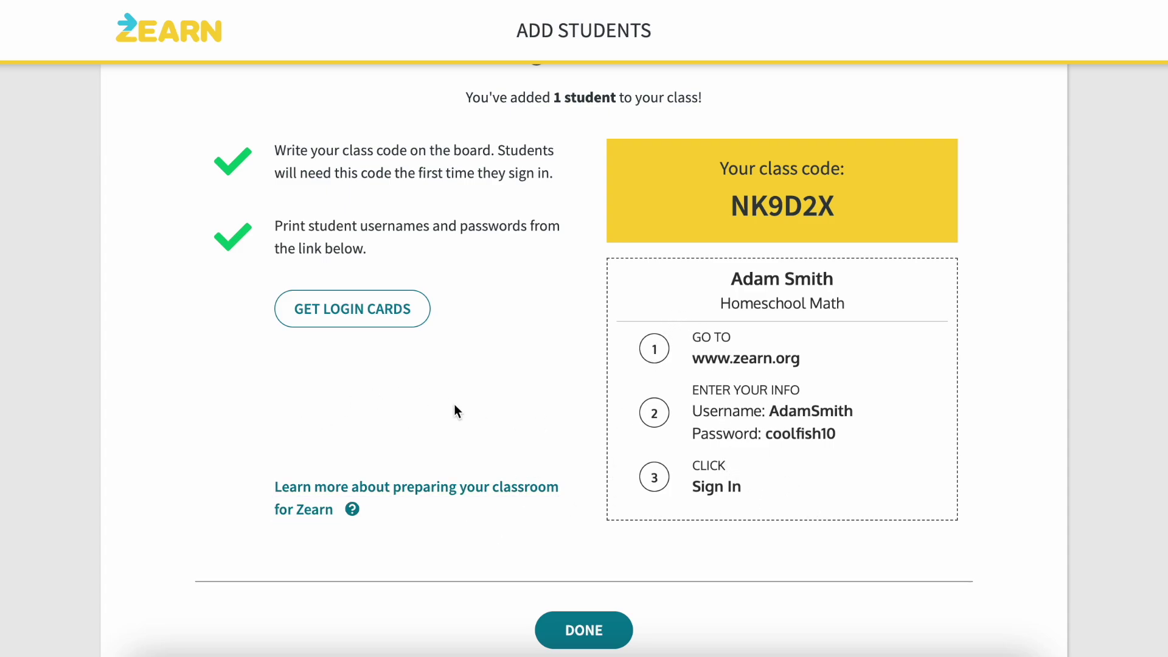
# Close the Congratulations page with DONE and open the new student's page from the roster.
pyautogui.scroll(2, 553, 403)
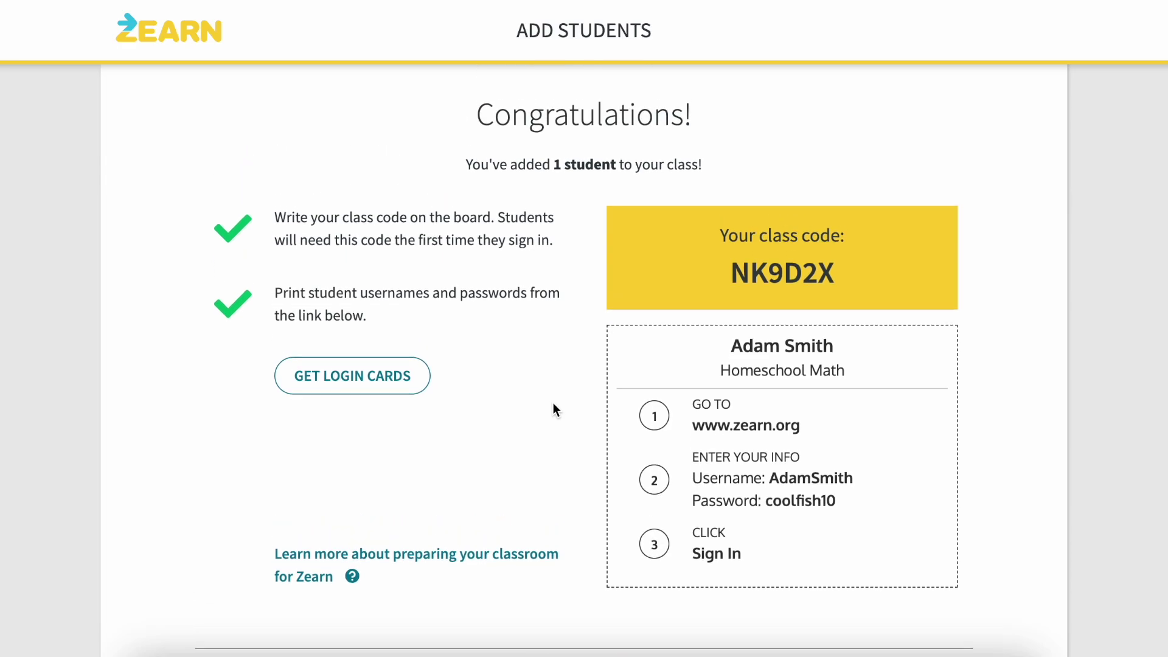
pyautogui.scroll(-2, 553, 402)
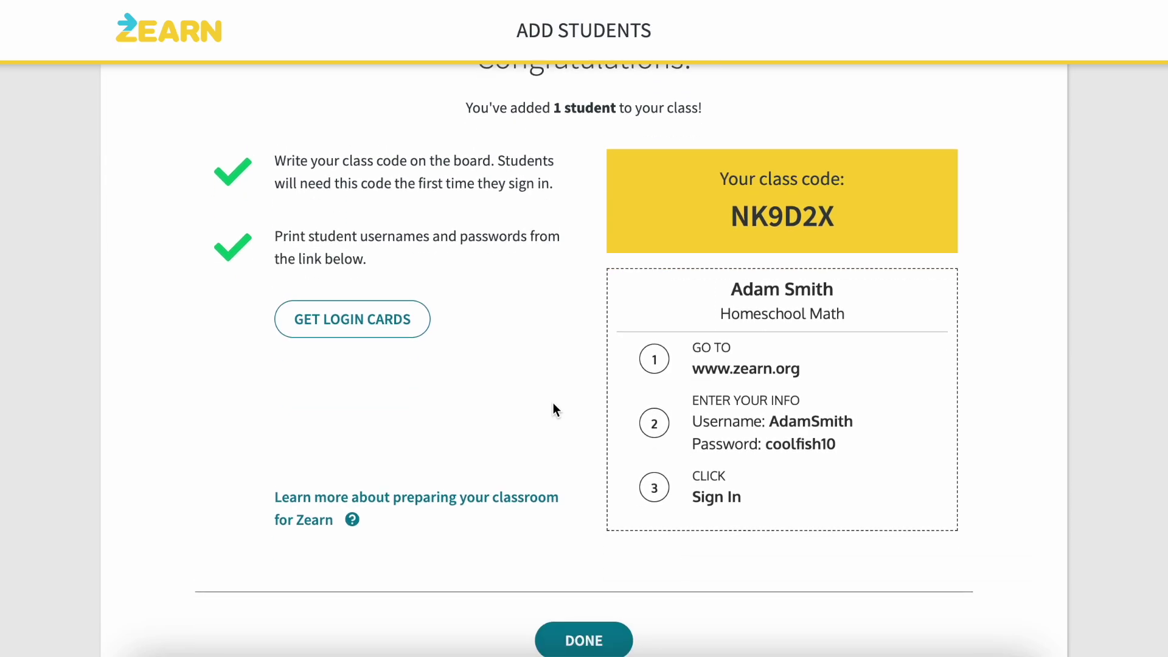
pyautogui.scroll(-1, 554, 403)
pyautogui.click(584, 622)
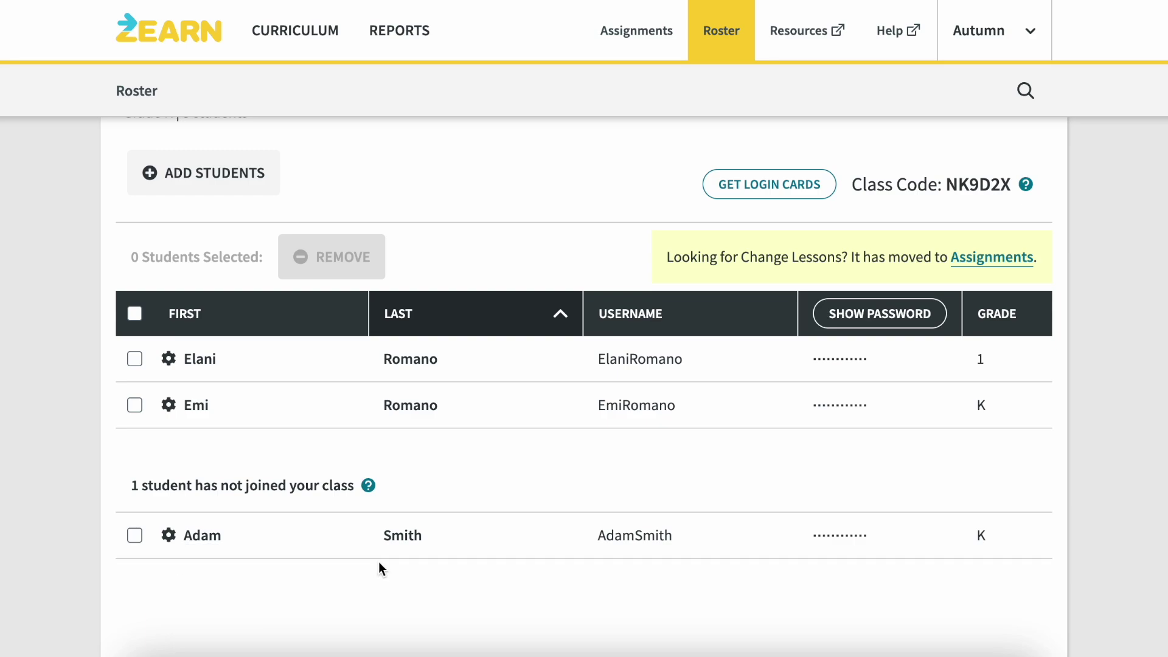
pyautogui.scroll(-1, 636, 485)
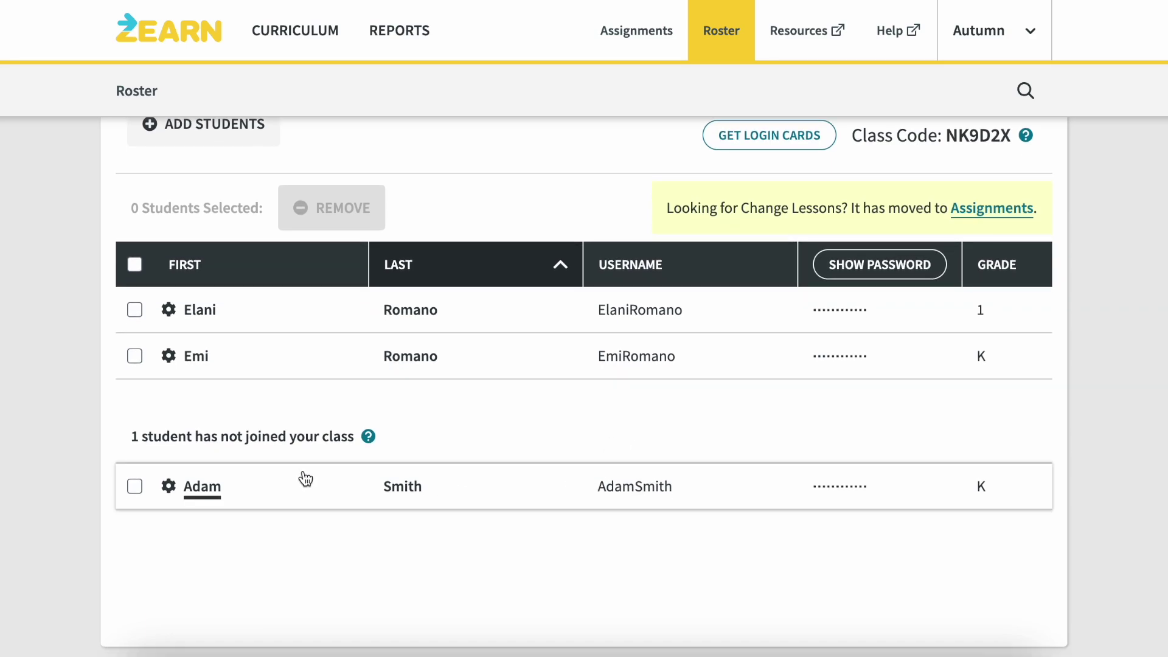
pyautogui.click(161, 492)
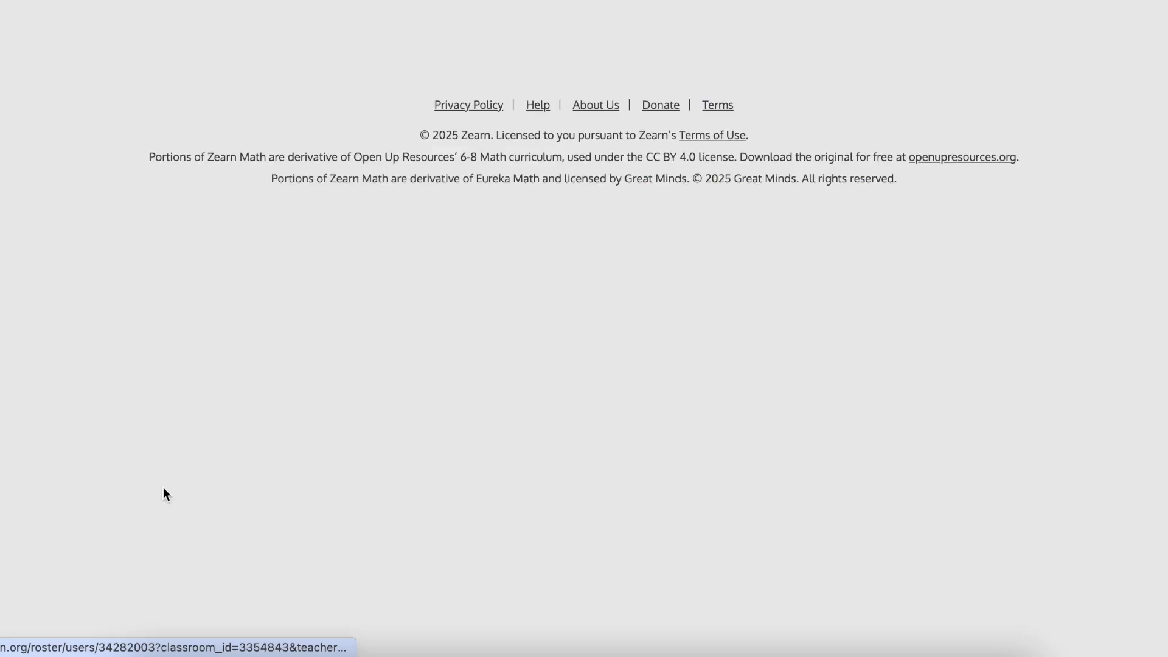
pyautogui.scroll(-3, 477, 457)
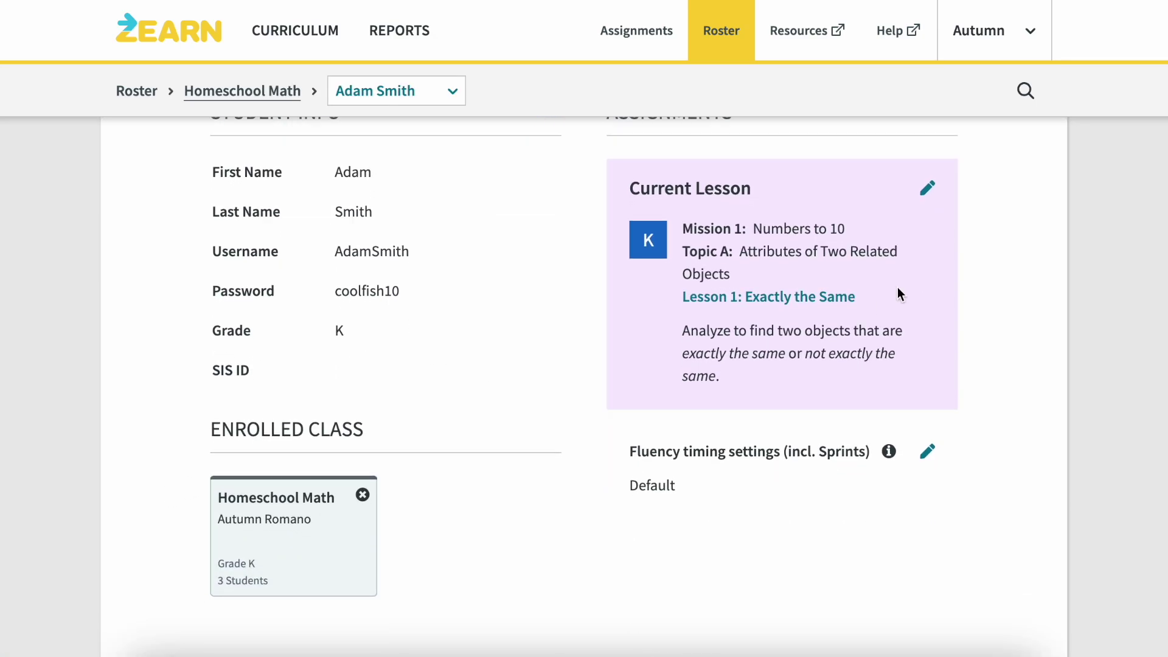
pyautogui.click(929, 191)
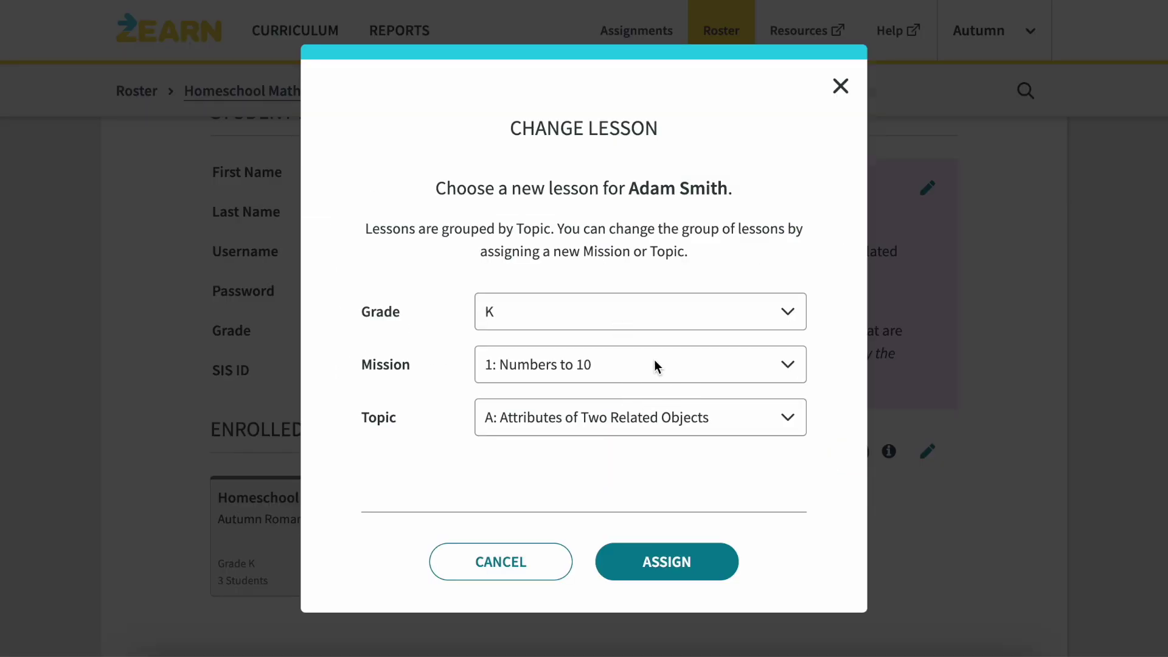
pyautogui.click(791, 319)
pyautogui.click(791, 313)
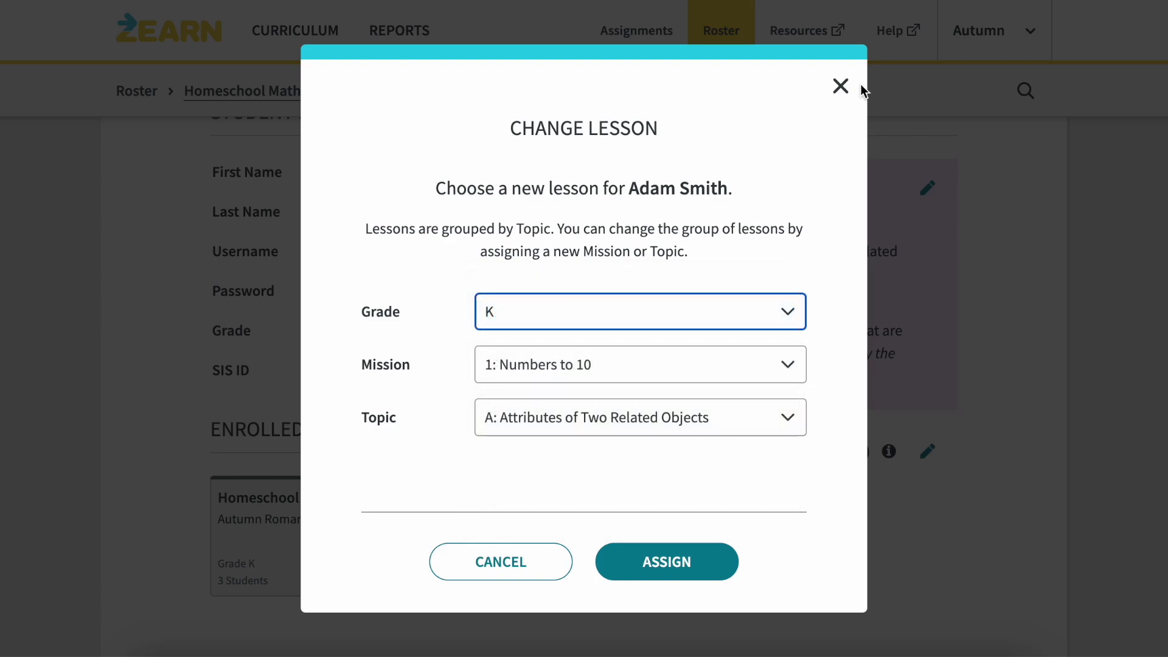
pyautogui.click(841, 87)
pyautogui.scroll(-2, 870, 375)
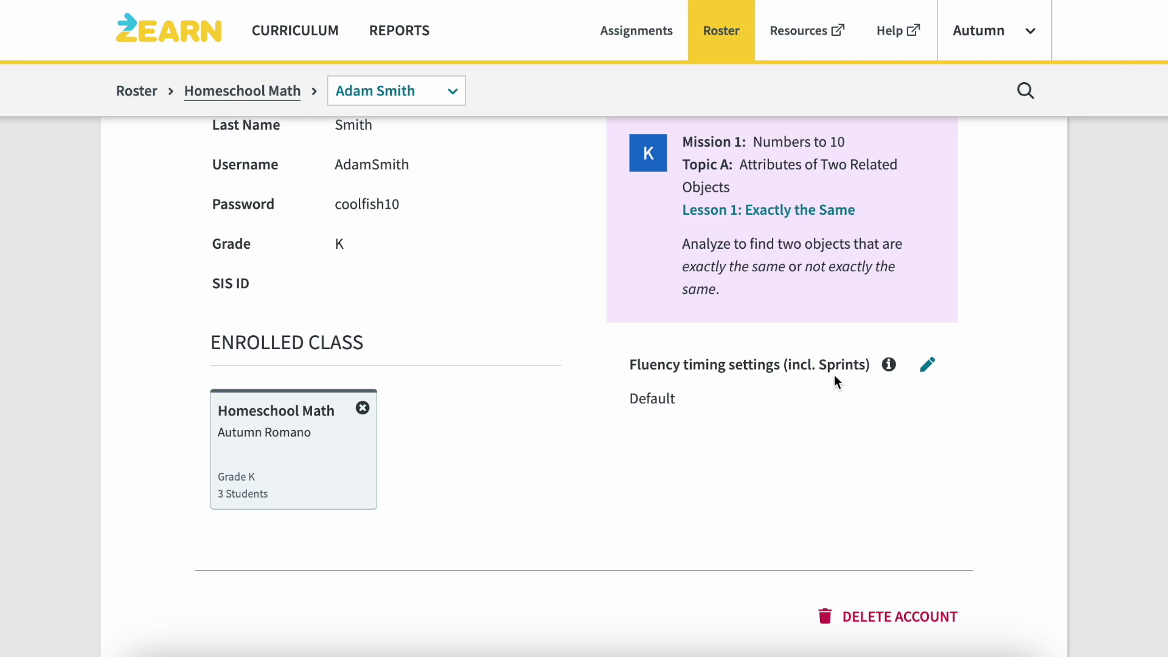
pyautogui.click(929, 368)
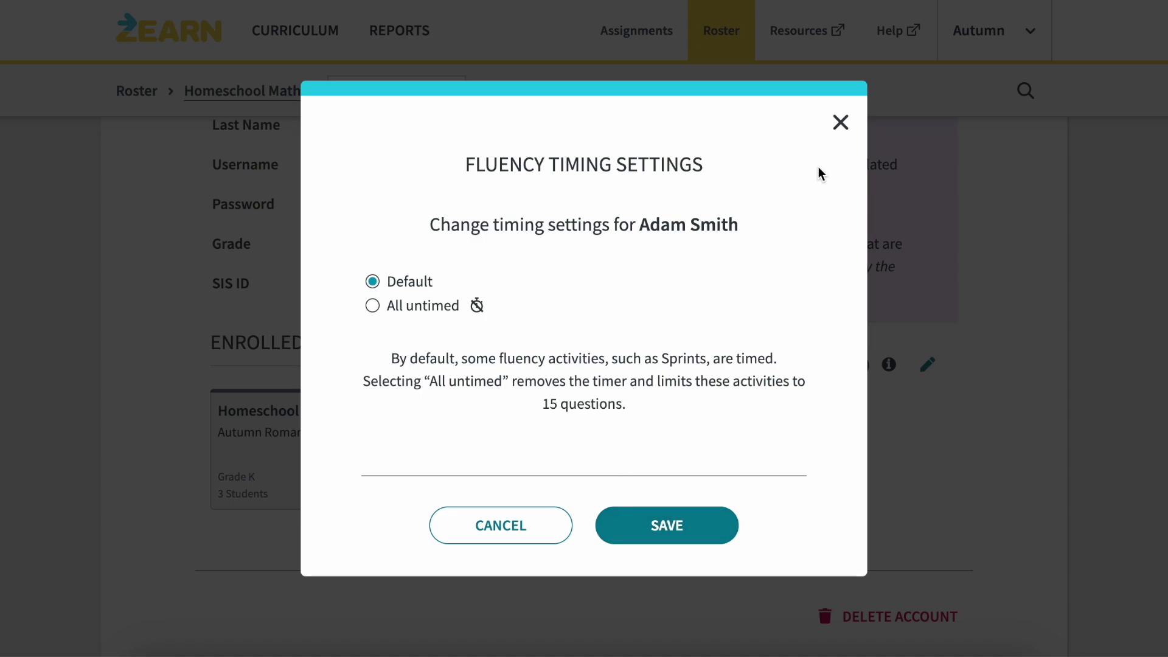
pyautogui.click(841, 124)
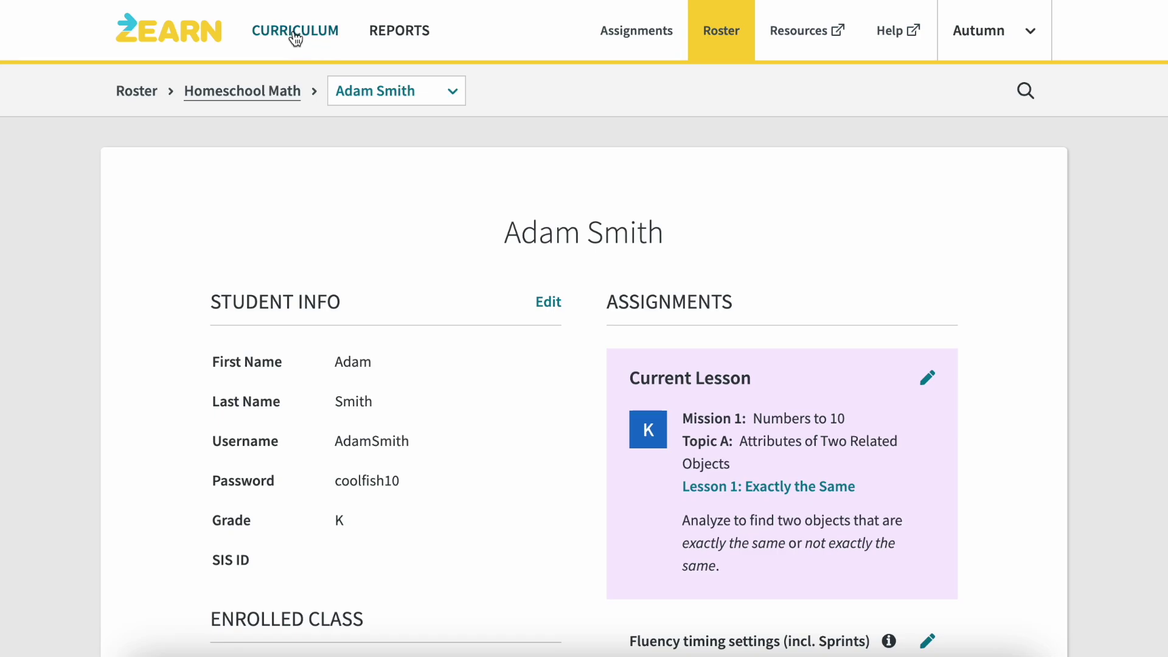
# Open the Kindergarten curriculum overview and browse its Missions M1–M6, starting with Numbers to 10.
pyautogui.click(295, 37)
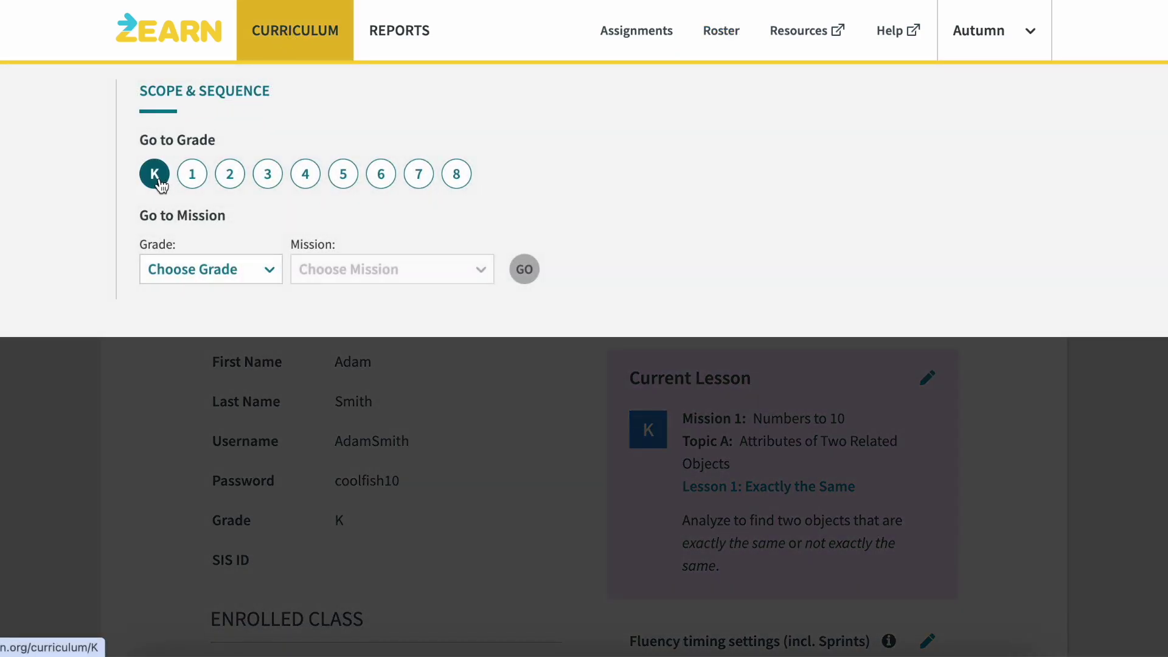
pyautogui.click(268, 268)
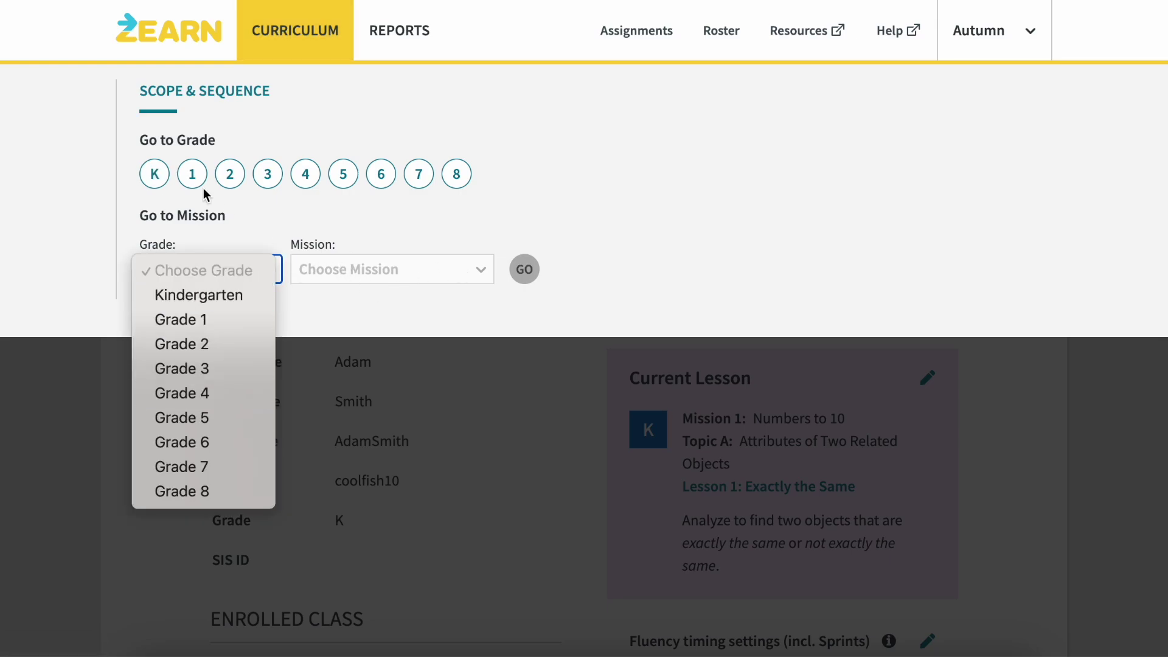
pyautogui.click(154, 182)
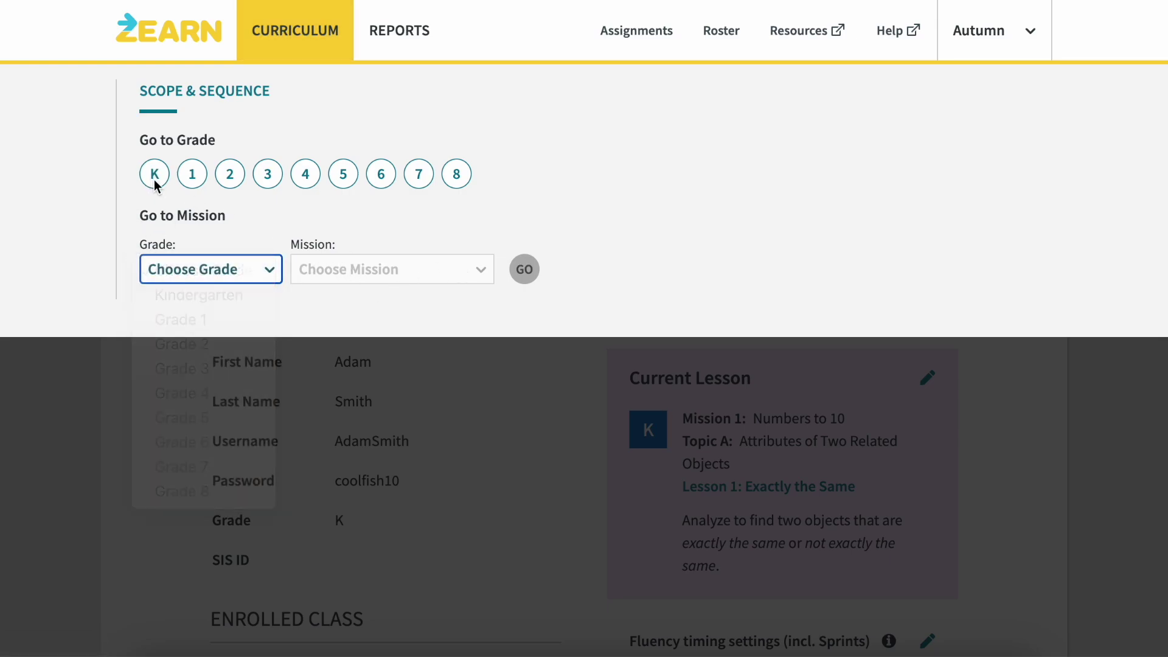
pyautogui.click(154, 181)
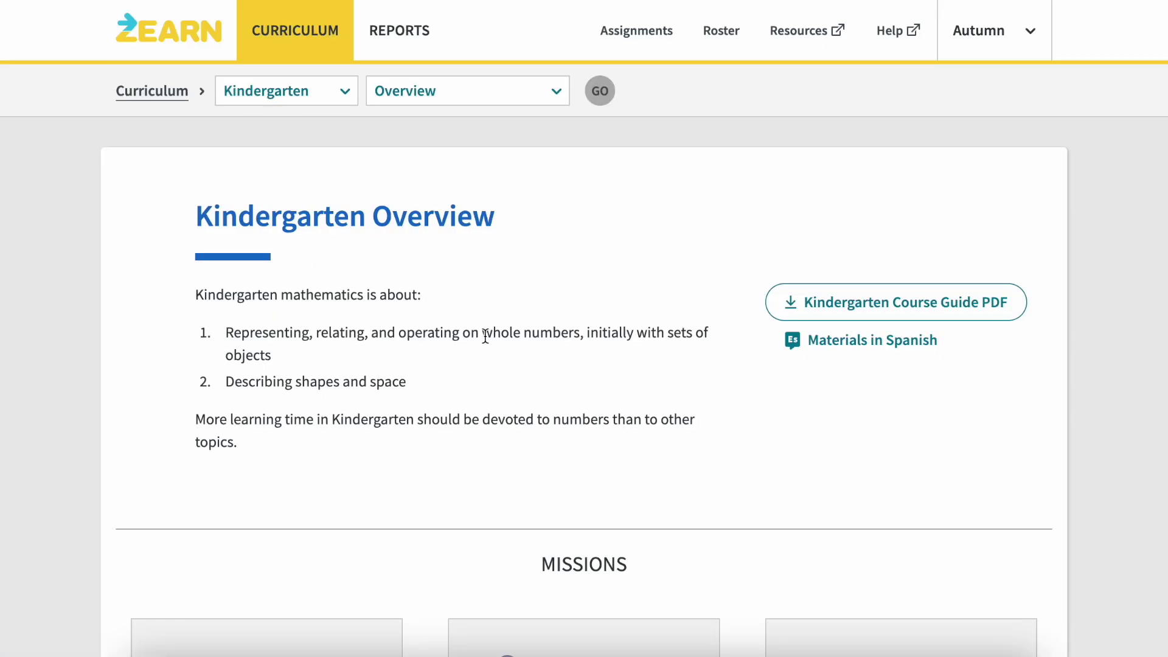
pyautogui.scroll(-6, 484, 337)
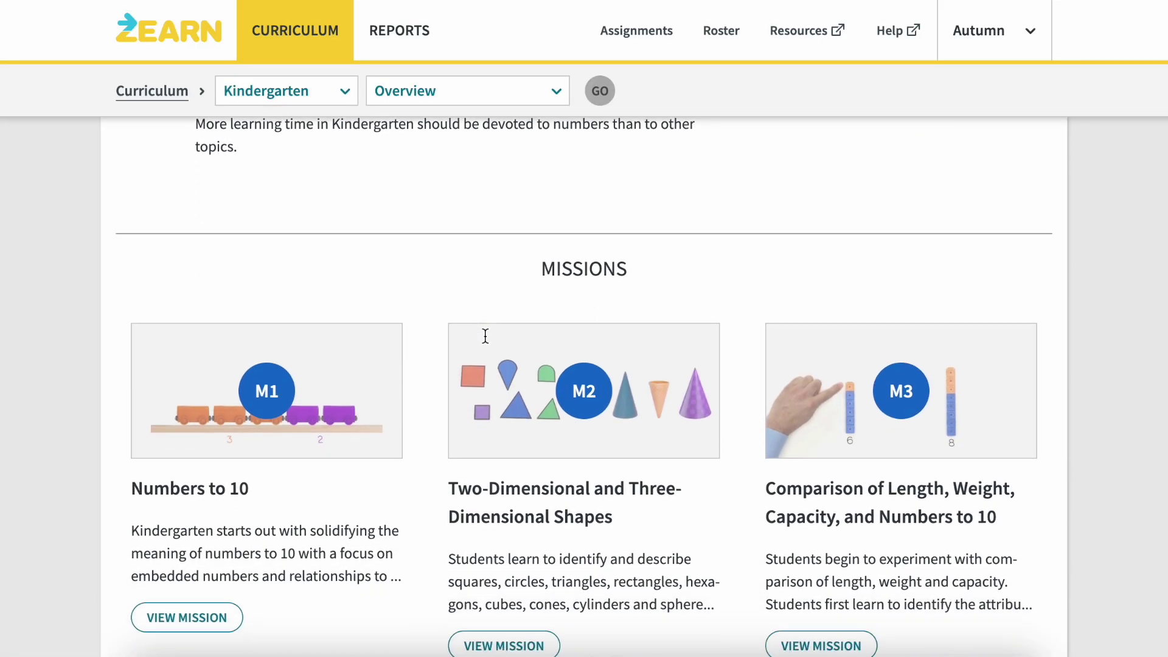
pyautogui.scroll(-1, 487, 344)
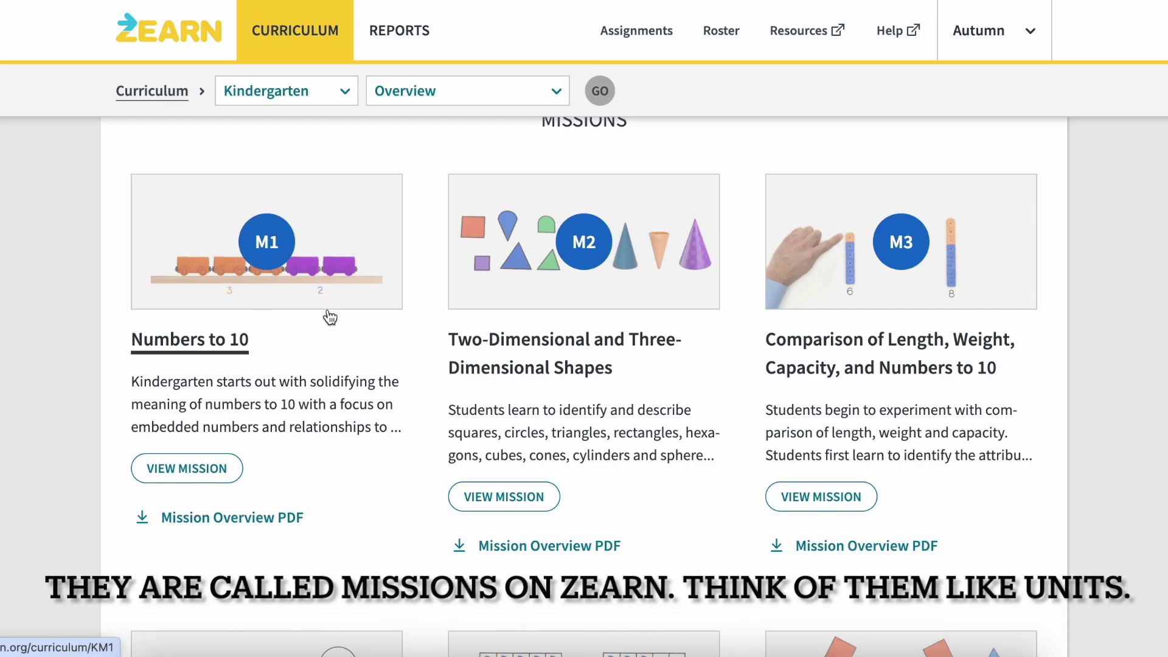
pyautogui.scroll(-10, 407, 454)
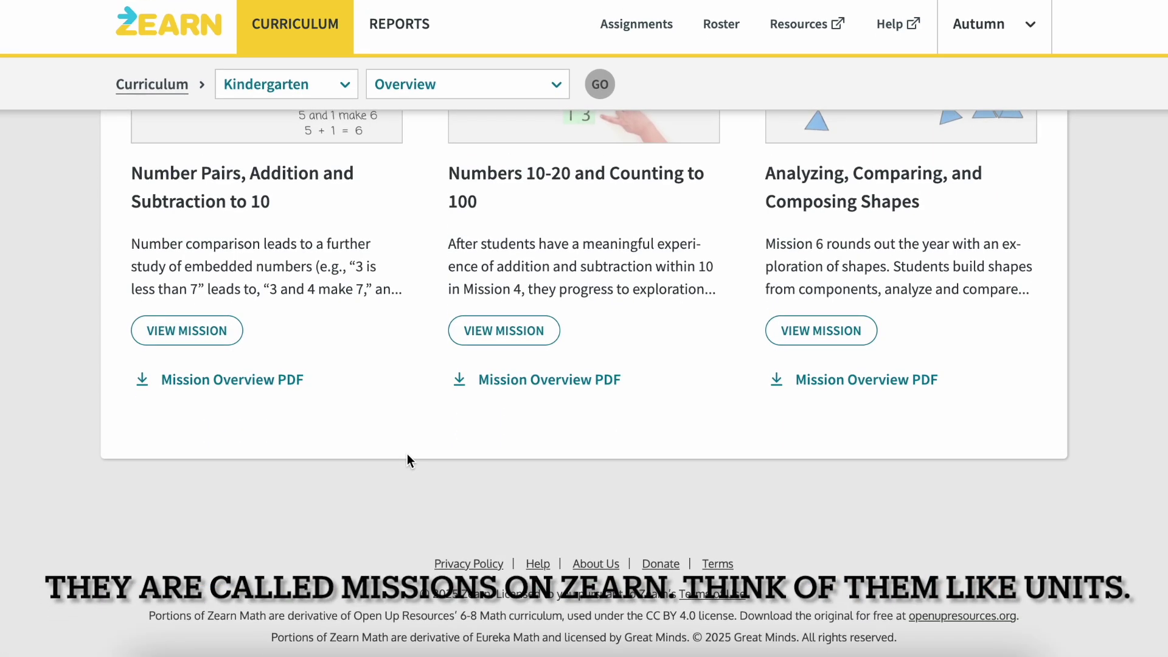
pyautogui.scroll(4, 407, 454)
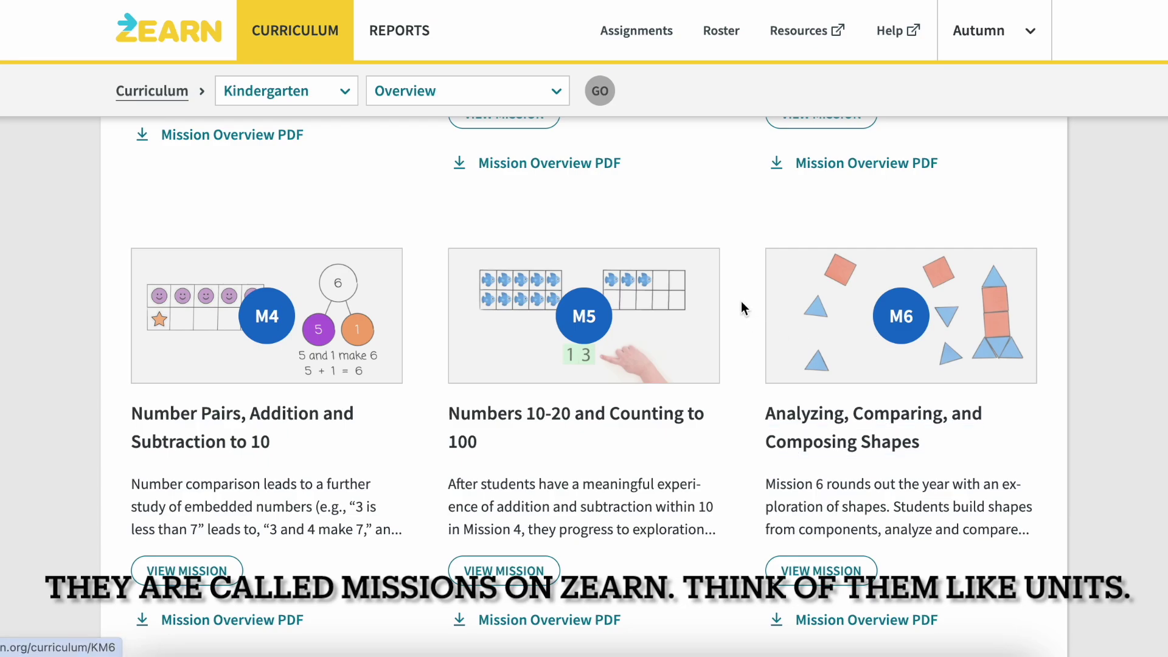
pyautogui.scroll(1, 733, 305)
pyautogui.scroll(4, 730, 303)
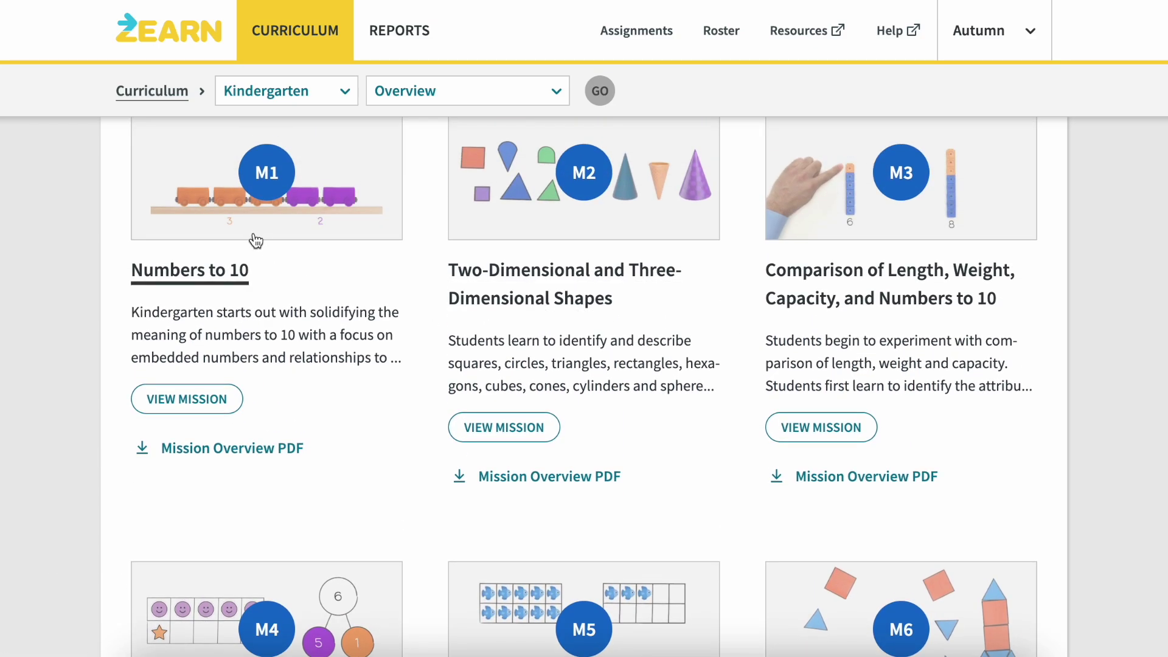
pyautogui.scroll(1, 321, 253)
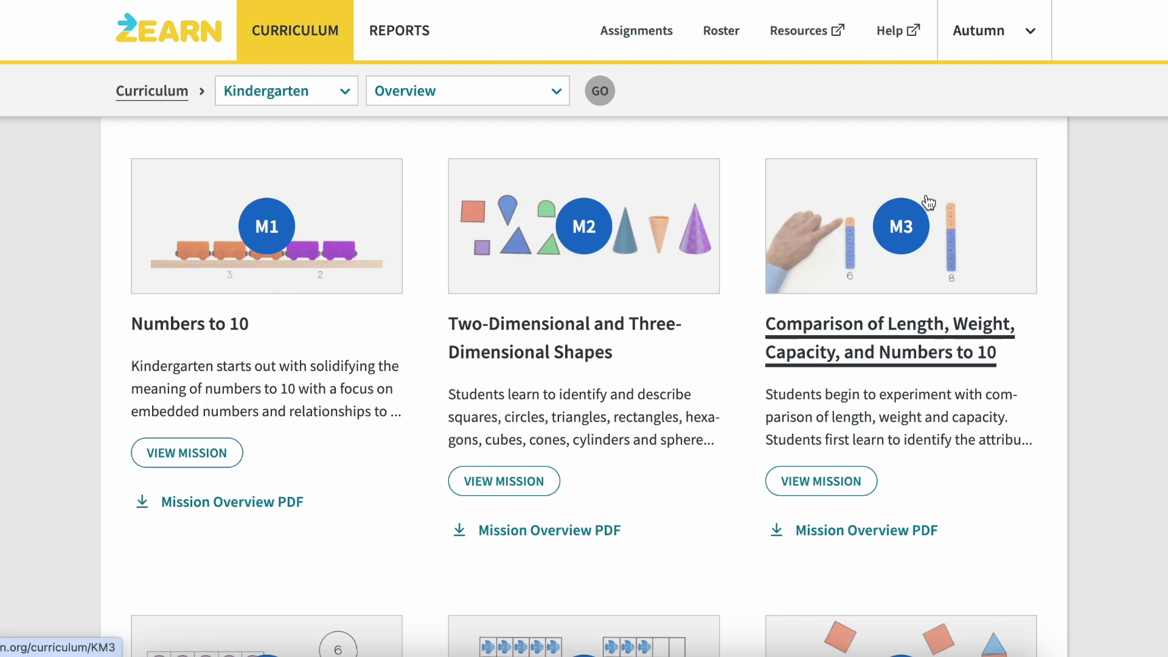
pyautogui.scroll(-3, 699, 425)
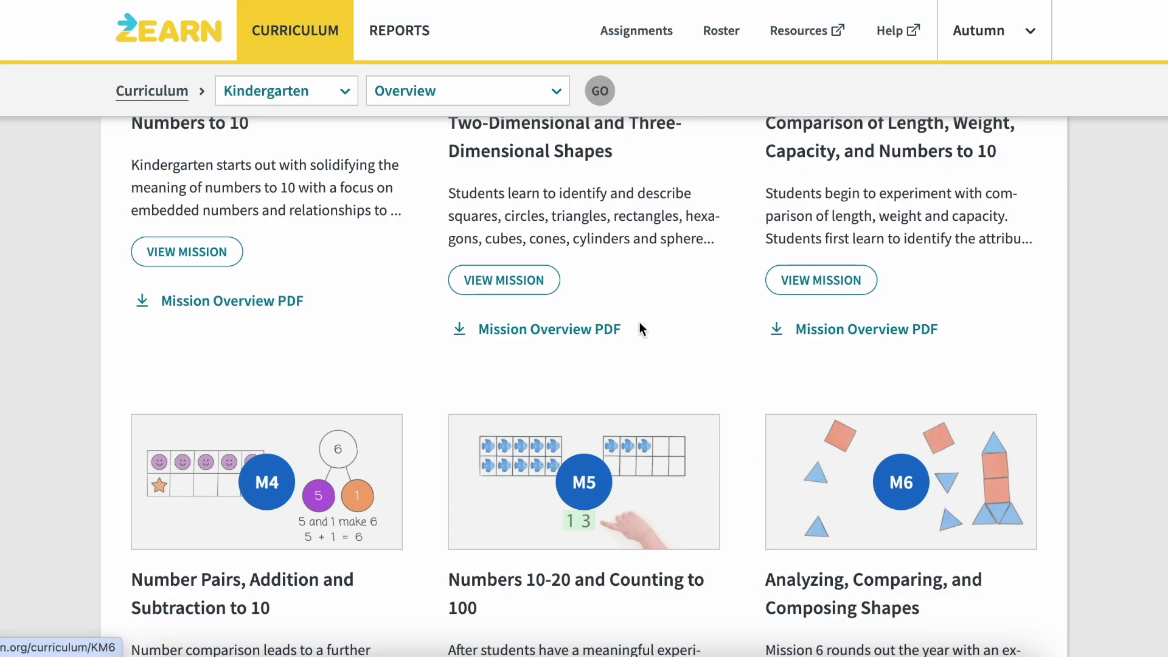
pyautogui.scroll(3, 640, 323)
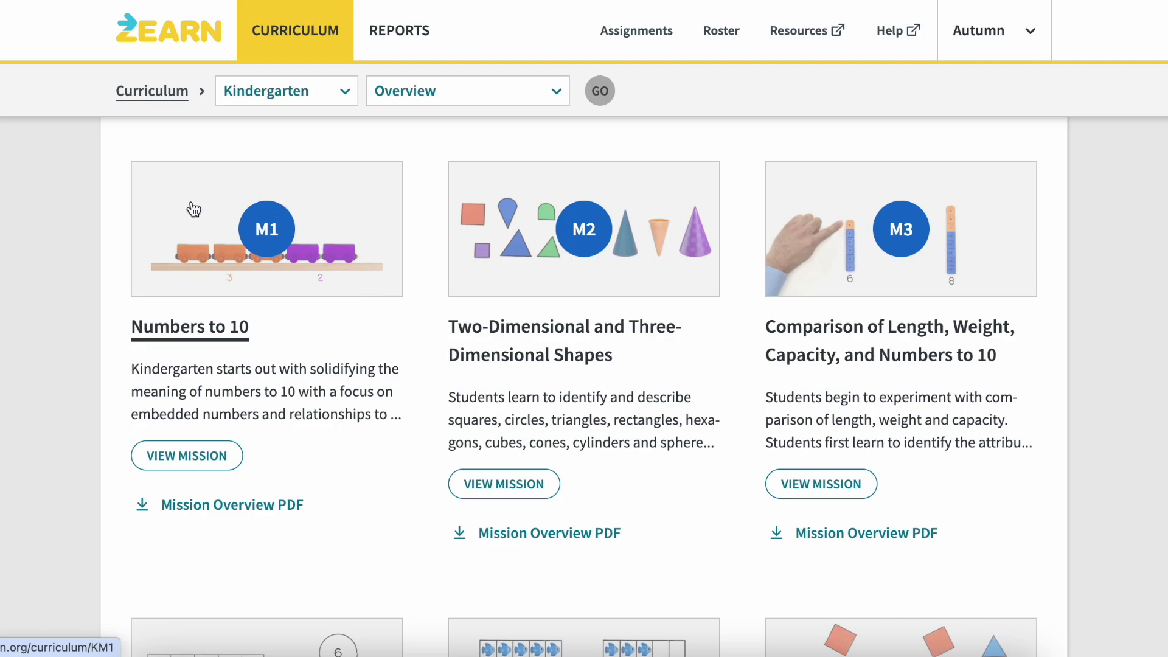
pyautogui.scroll(-3, 369, 421)
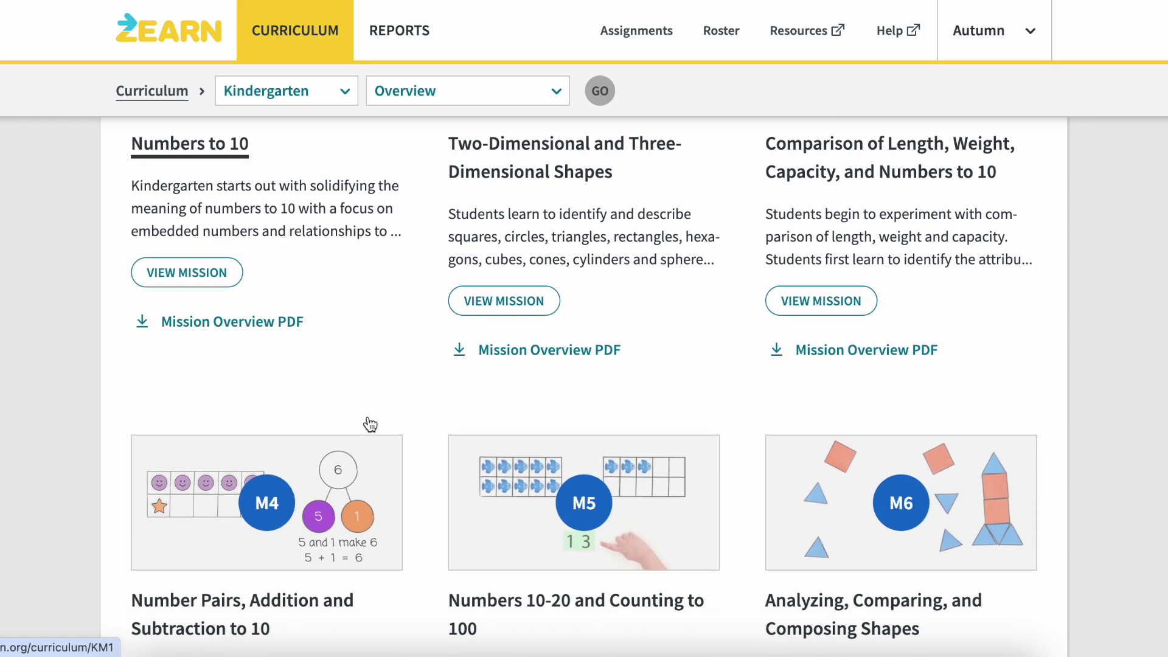
pyautogui.scroll(5, 367, 415)
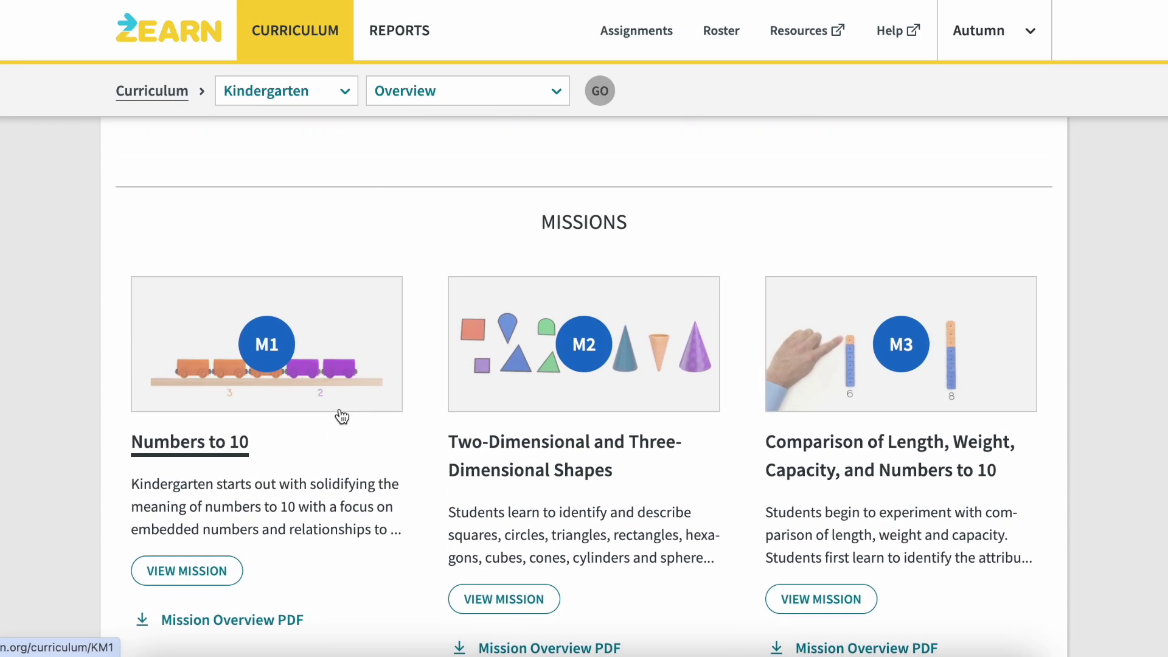
# Open the M1 Numbers to 10 mission page and look through its lessons and Jump to topic list.
pyautogui.click(270, 358)
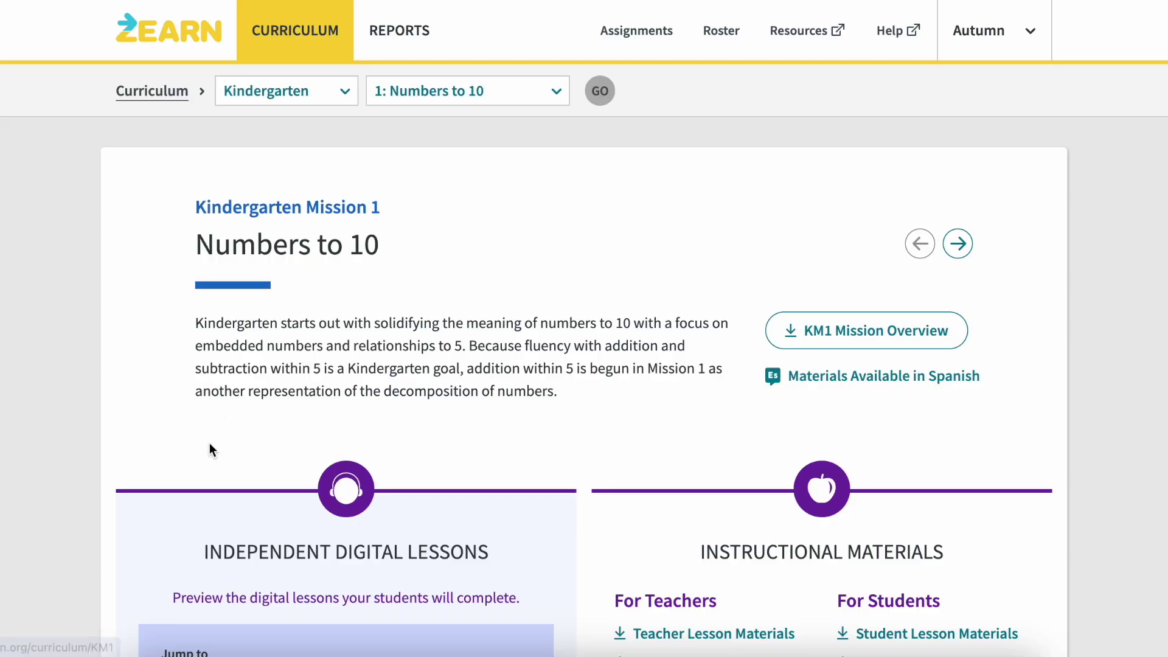
pyautogui.scroll(-5, 612, 450)
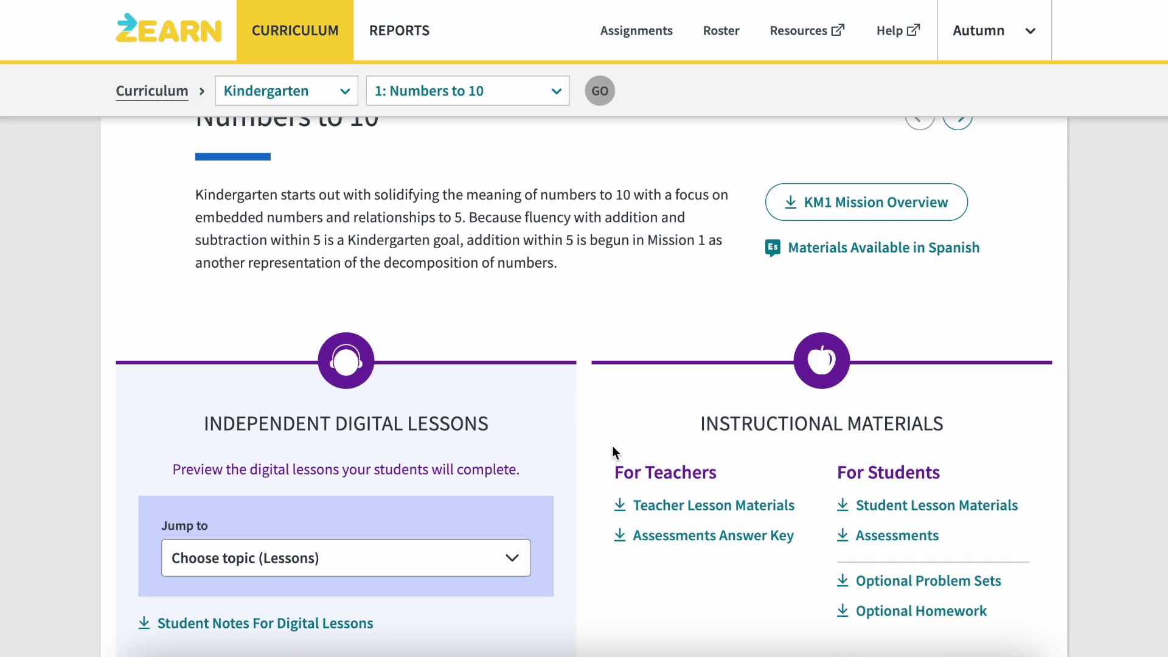
pyautogui.scroll(-1, 279, 168)
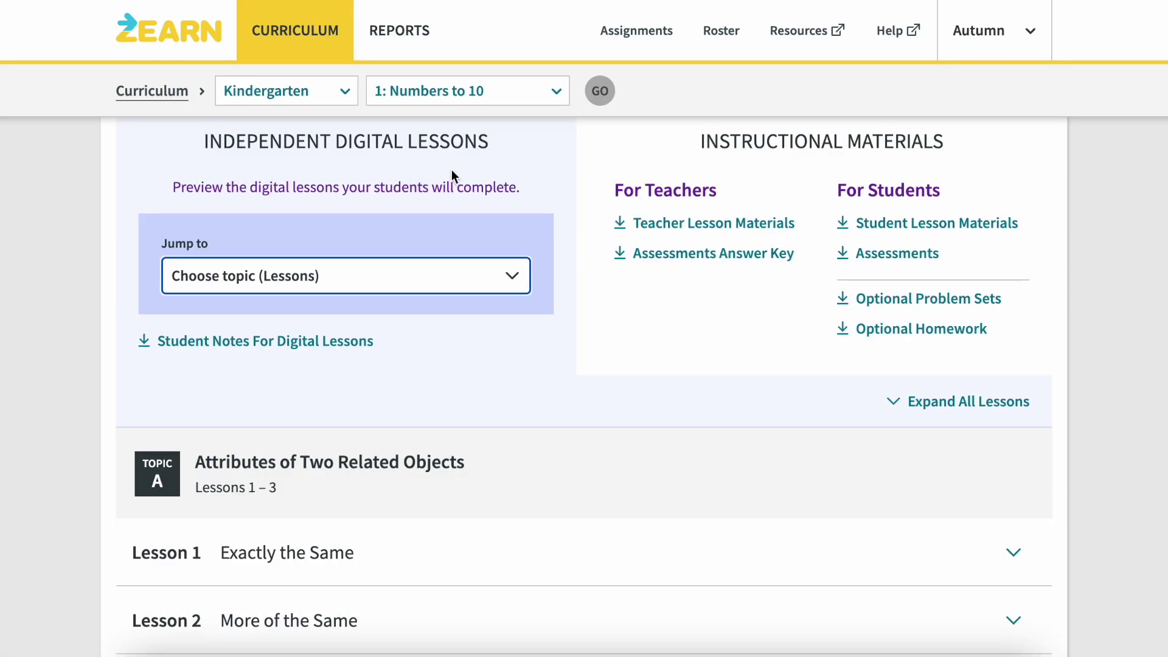
pyautogui.click(390, 268)
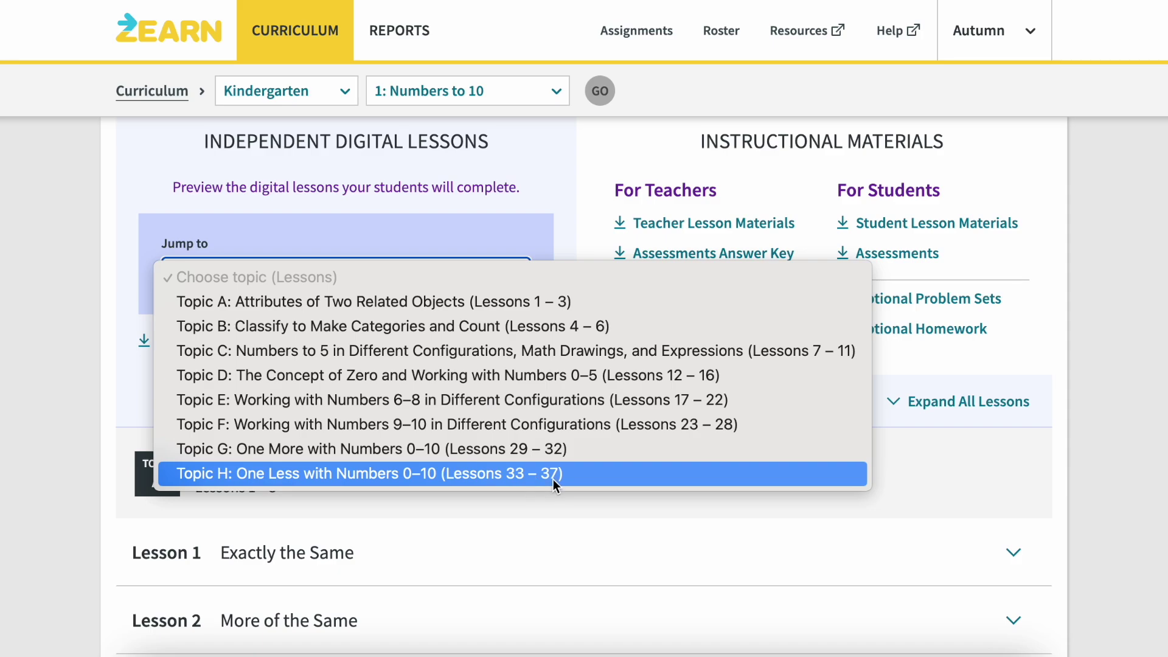
pyautogui.click(501, 514)
pyautogui.scroll(5, 501, 514)
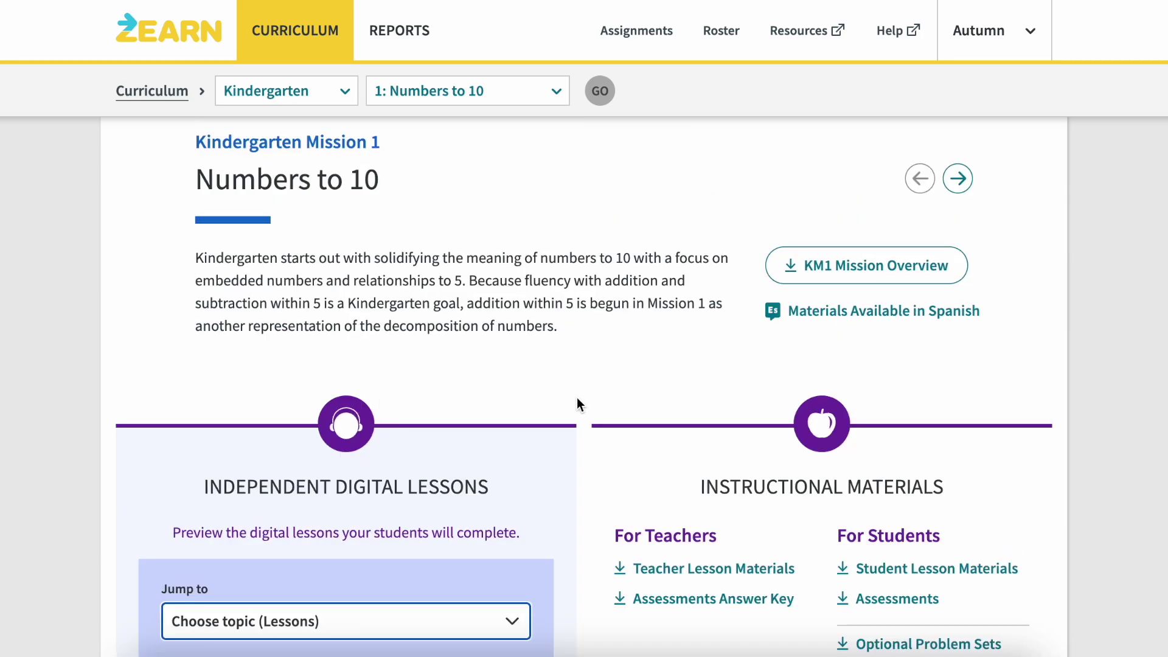
pyautogui.scroll(-4, 578, 400)
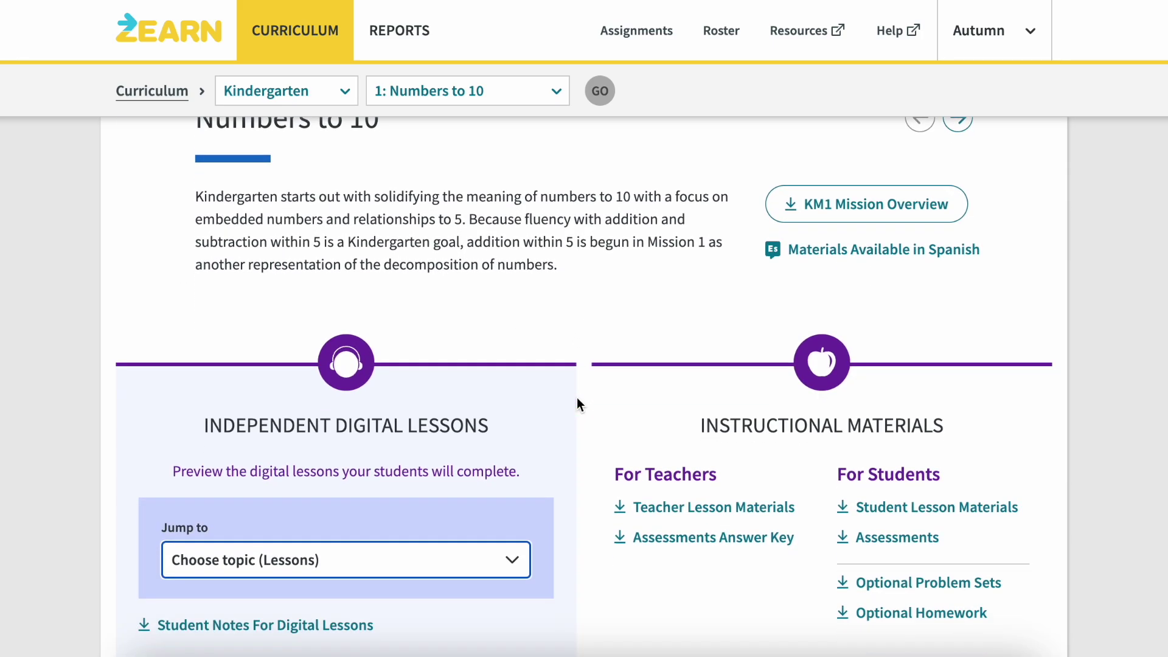
pyautogui.scroll(-6, 576, 399)
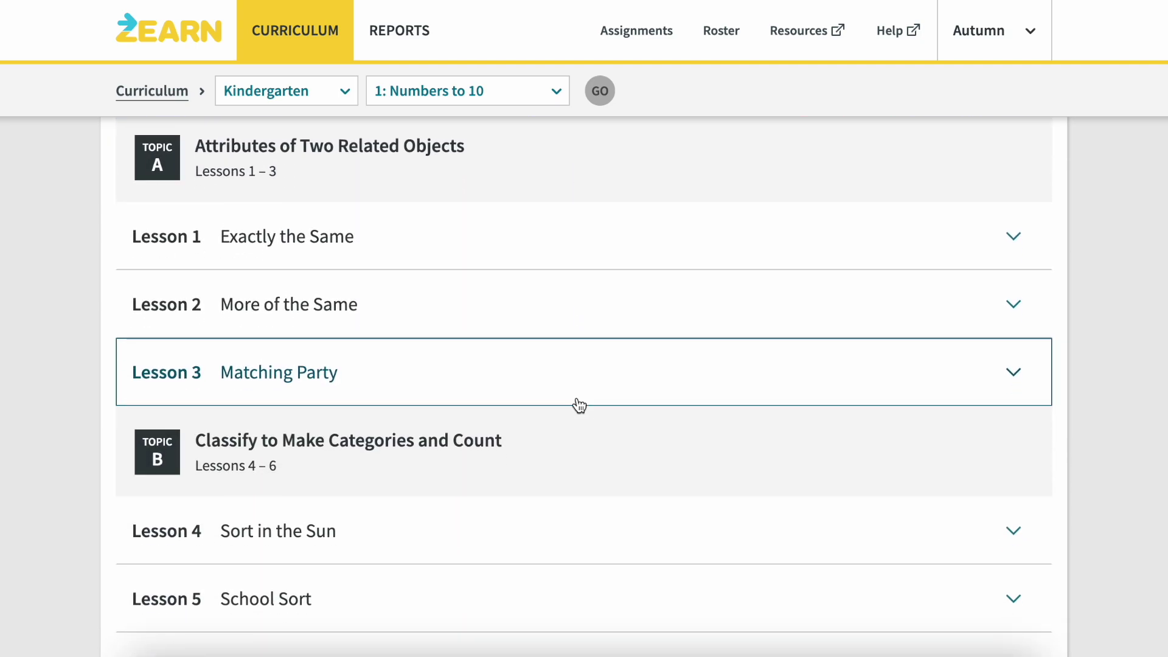
pyautogui.scroll(10, 578, 404)
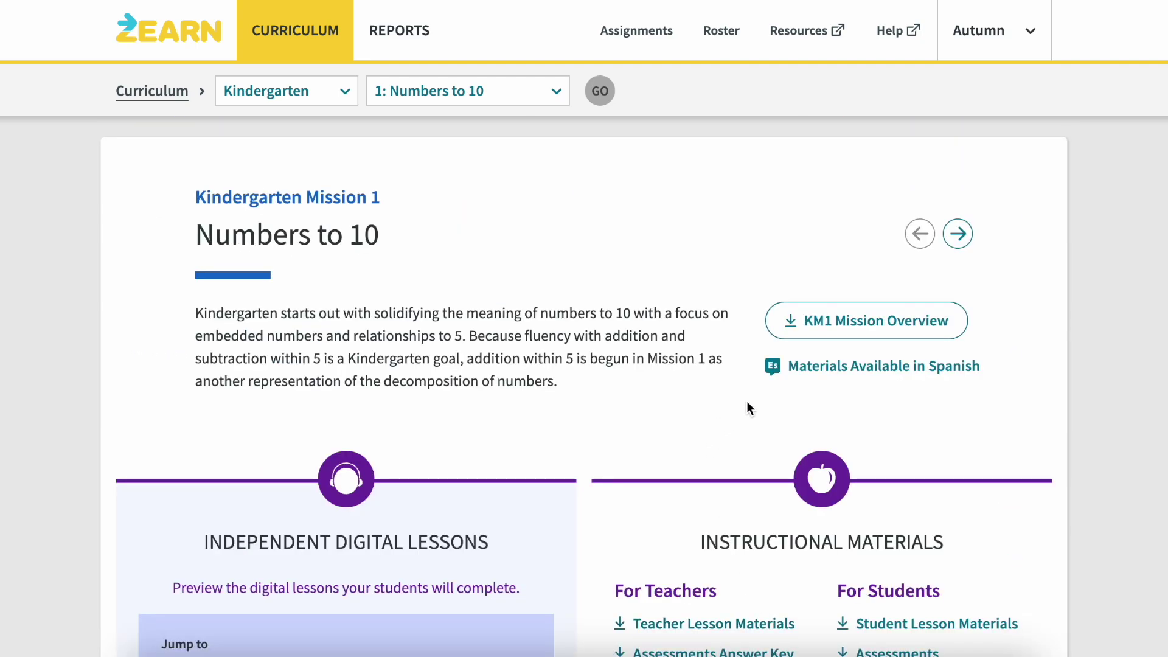
# View the KM1 Mission Overview PDF's Topics and Lesson Objectives table, then return to Zearn.
pyautogui.click(862, 327)
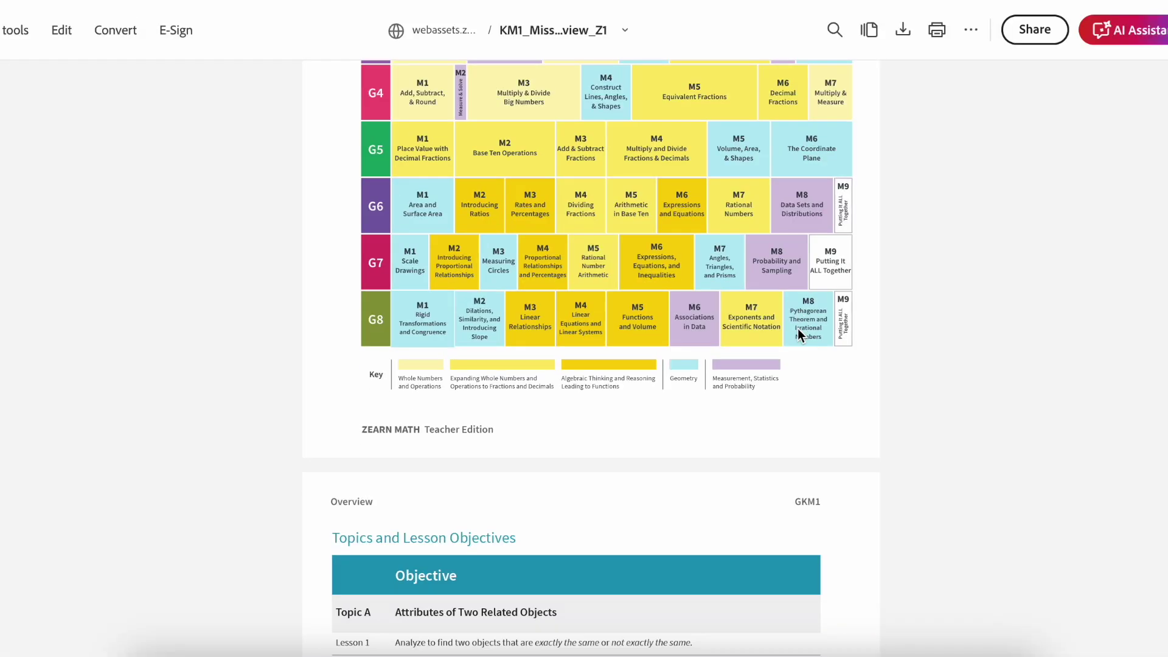
pyautogui.scroll(-10, 798, 331)
pyautogui.scroll(3, 797, 332)
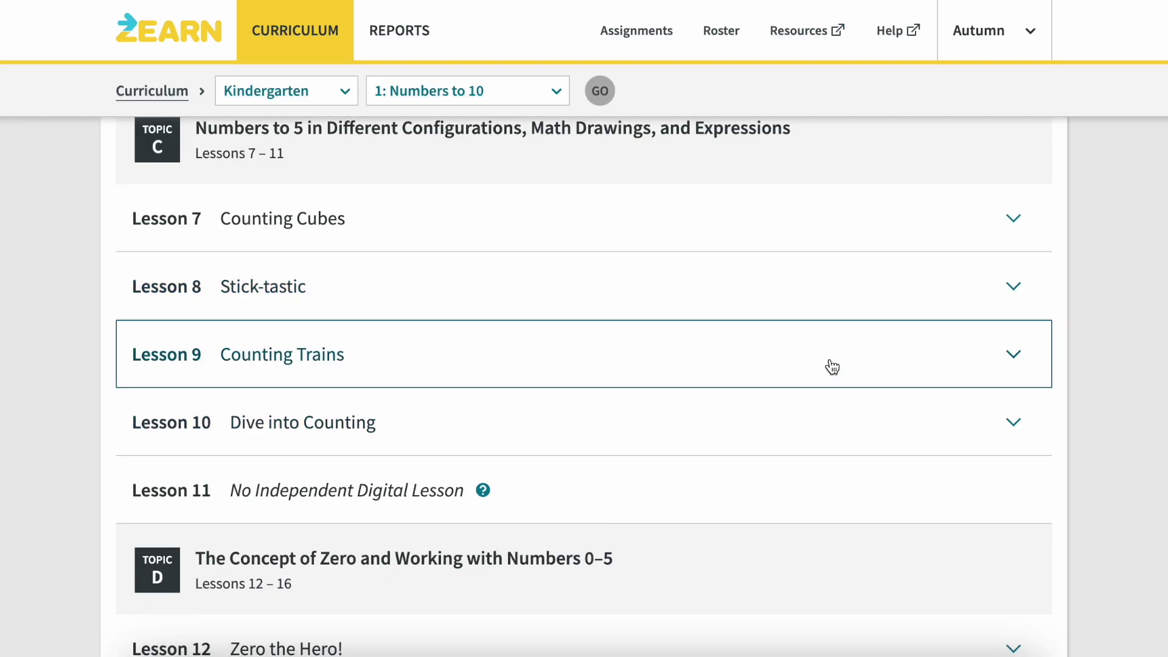
pyautogui.scroll(-7, 831, 366)
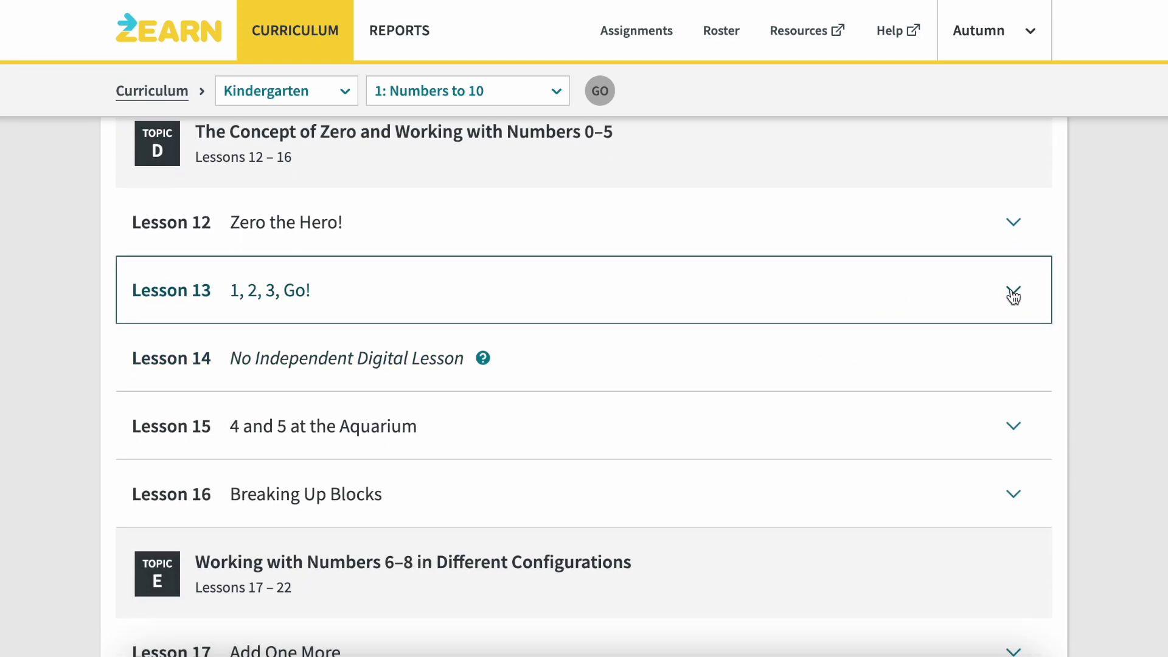
# Expand Lesson 15, 4 and 5 at the Aquarium, to reveal its objective and activities.
pyautogui.click(1014, 423)
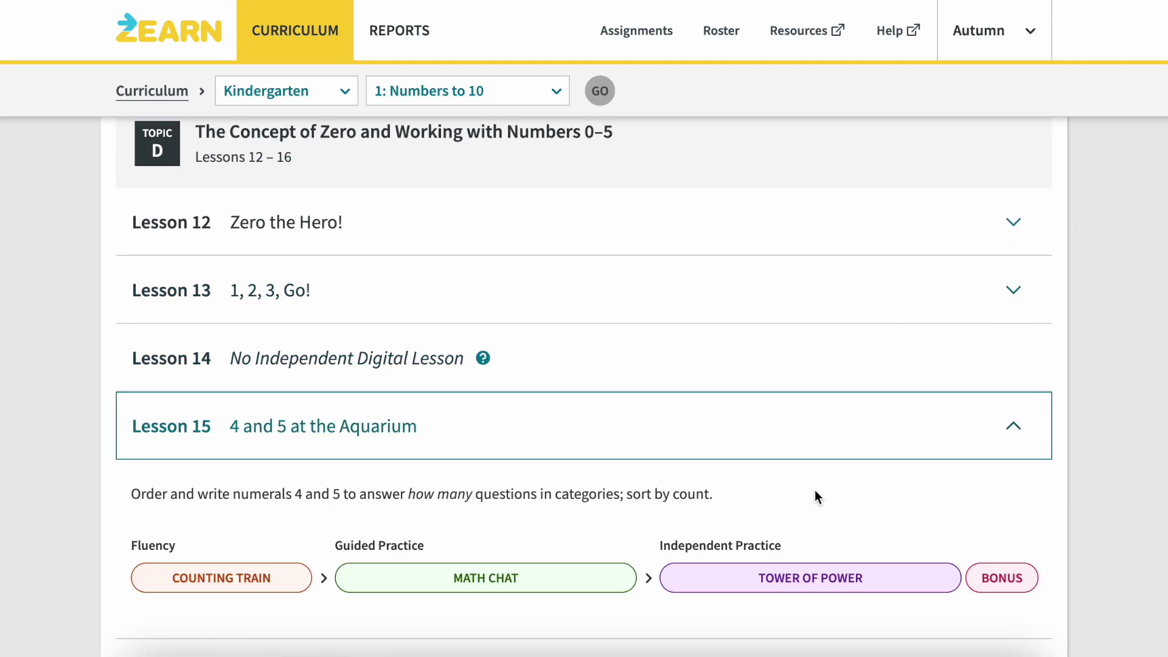
pyautogui.scroll(-3, 817, 478)
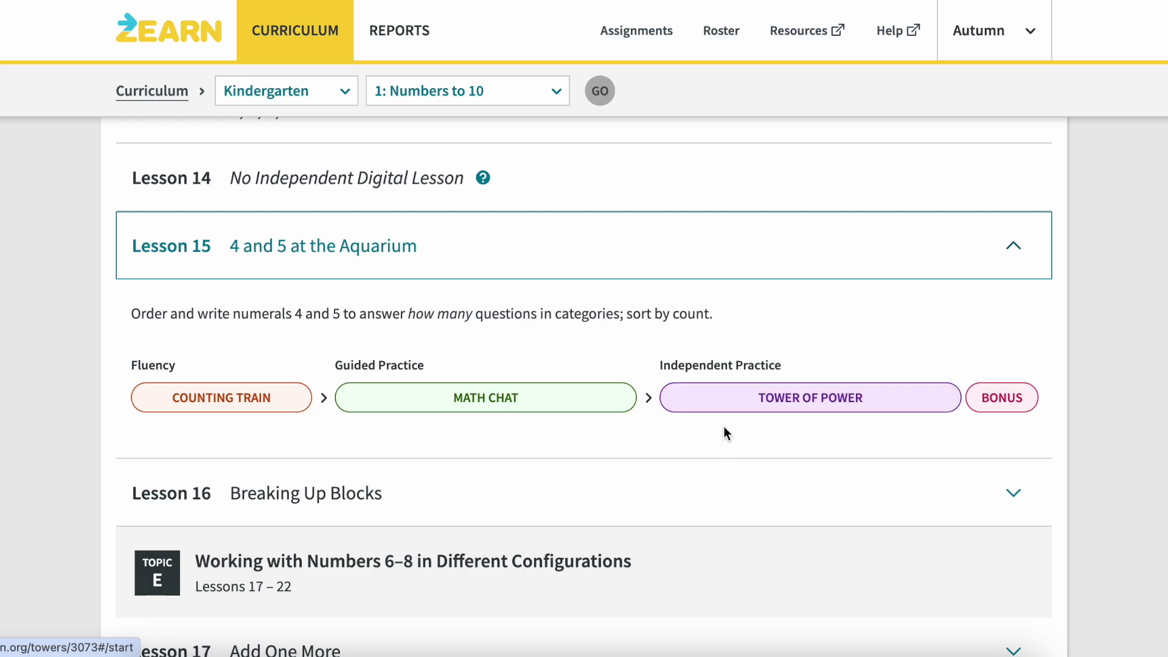
pyautogui.scroll(-1, 720, 436)
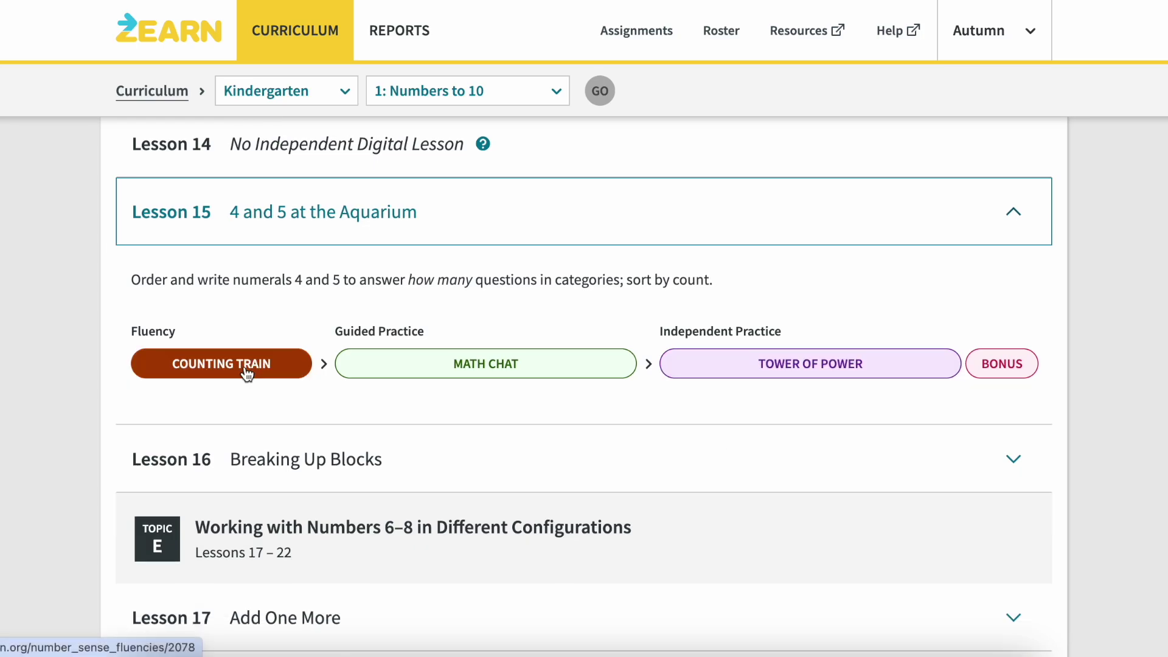
# Play Lesson 15's Counting Train, answering three bunnies with car 3, then open Math Chat.
pyautogui.click(228, 363)
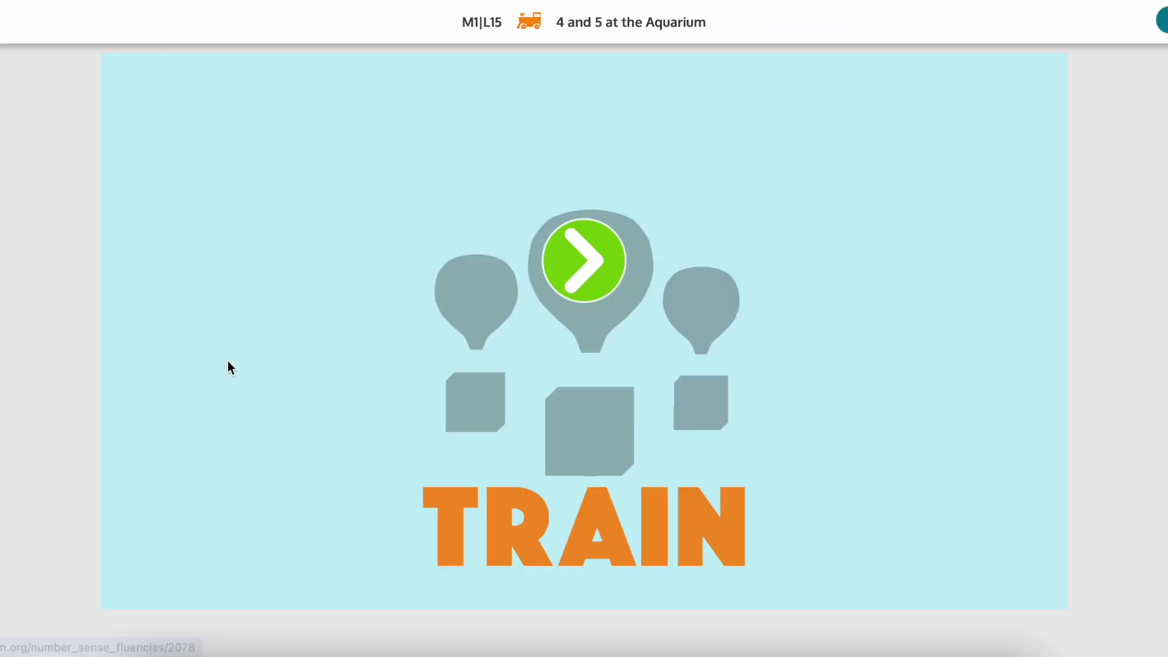
pyautogui.click(597, 254)
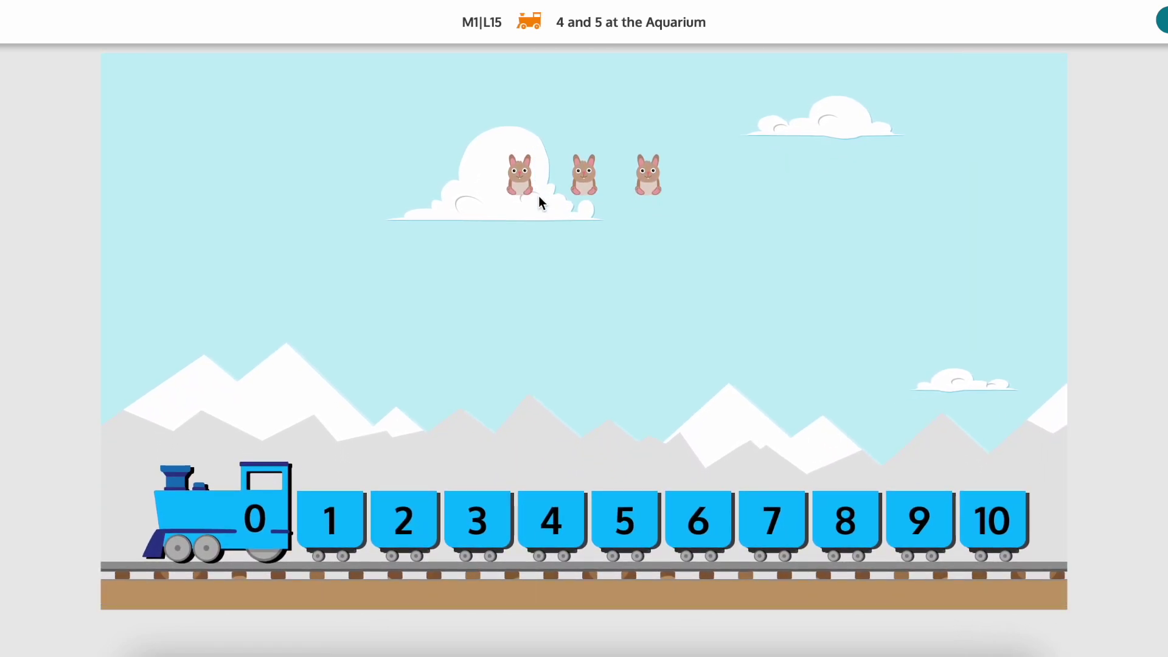
pyautogui.click(487, 524)
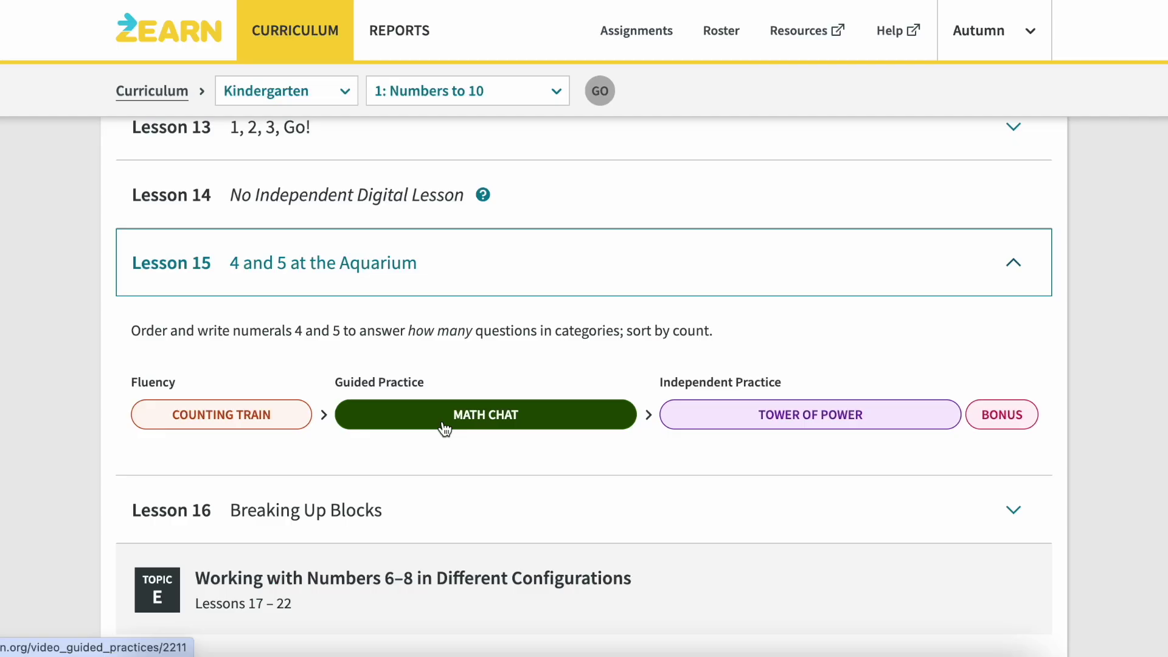
pyautogui.click(445, 428)
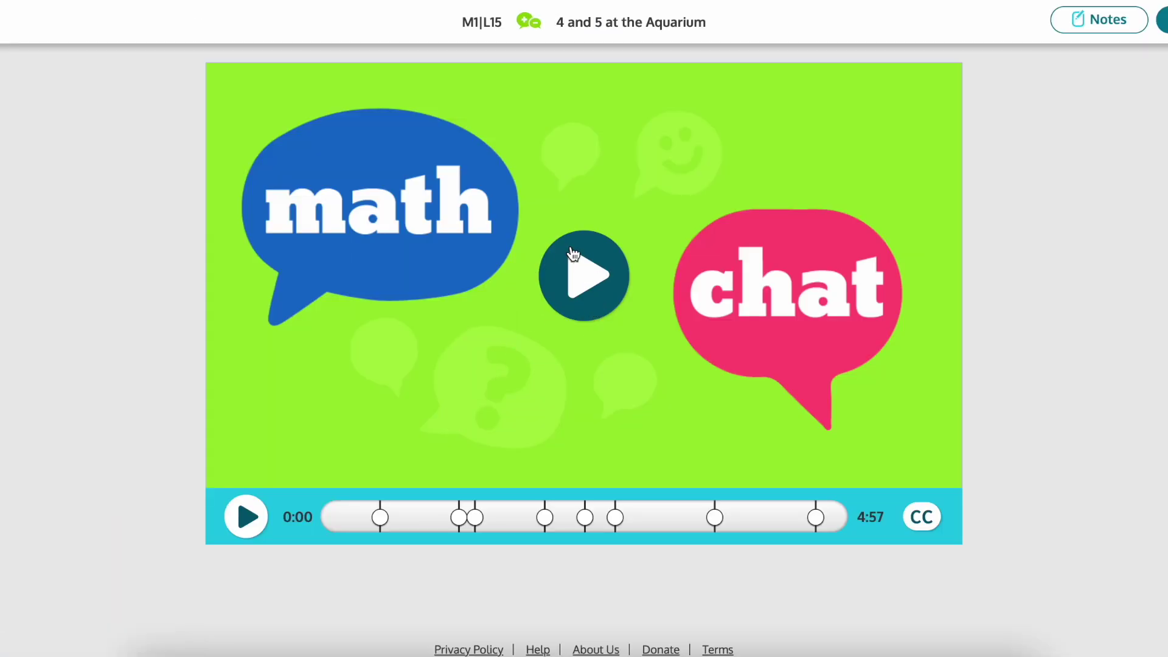
# Preview the Math Chat video, pausing it and jumping back to the first chapter.
pyautogui.click(593, 281)
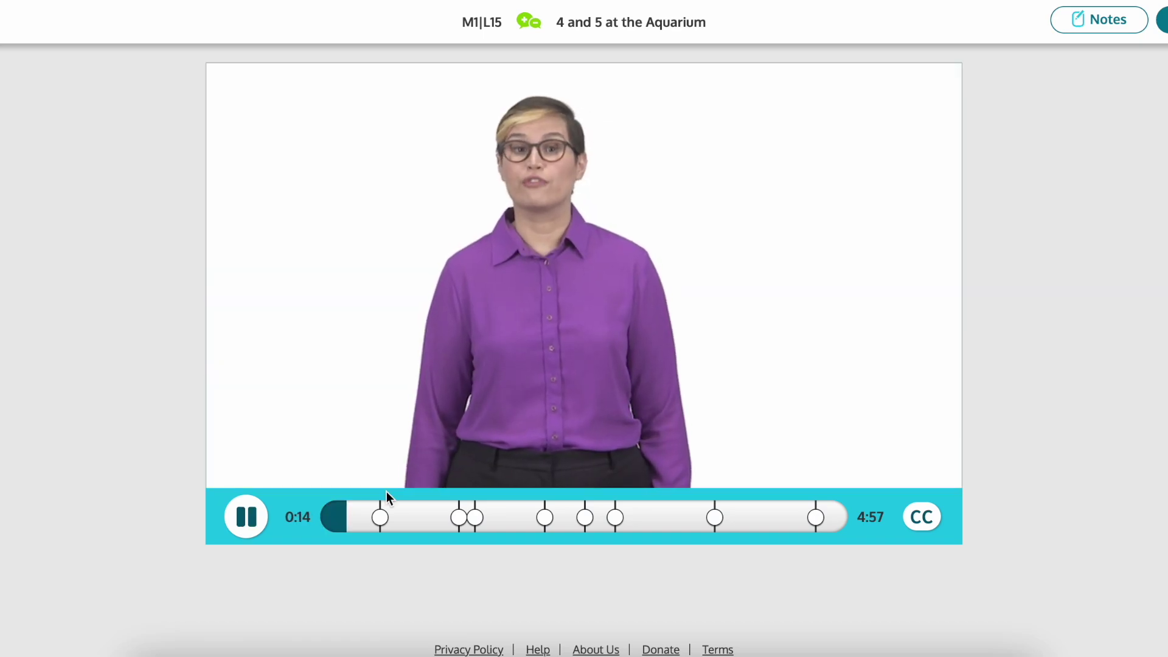
pyautogui.click(246, 516)
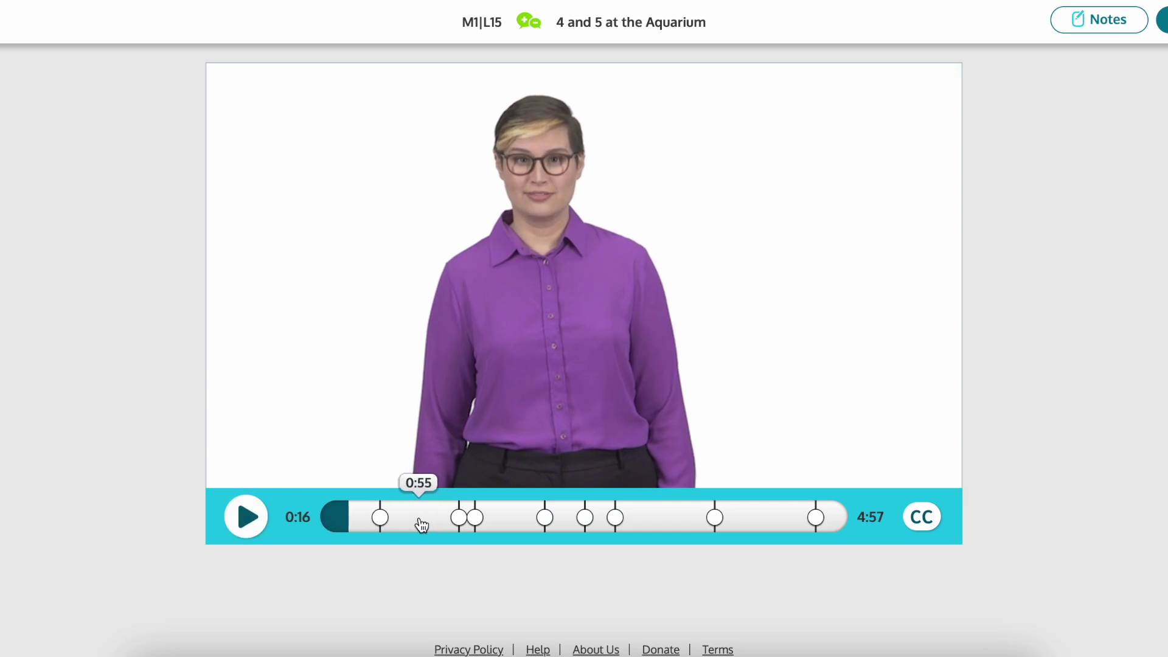
pyautogui.click(380, 518)
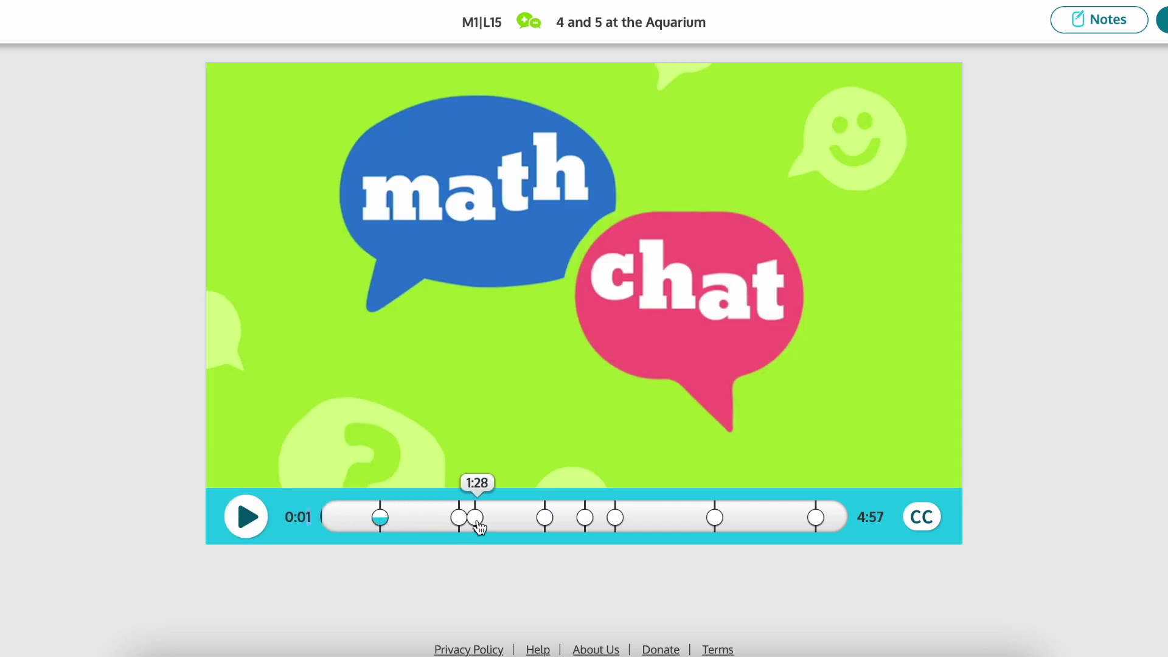
pyautogui.click(379, 517)
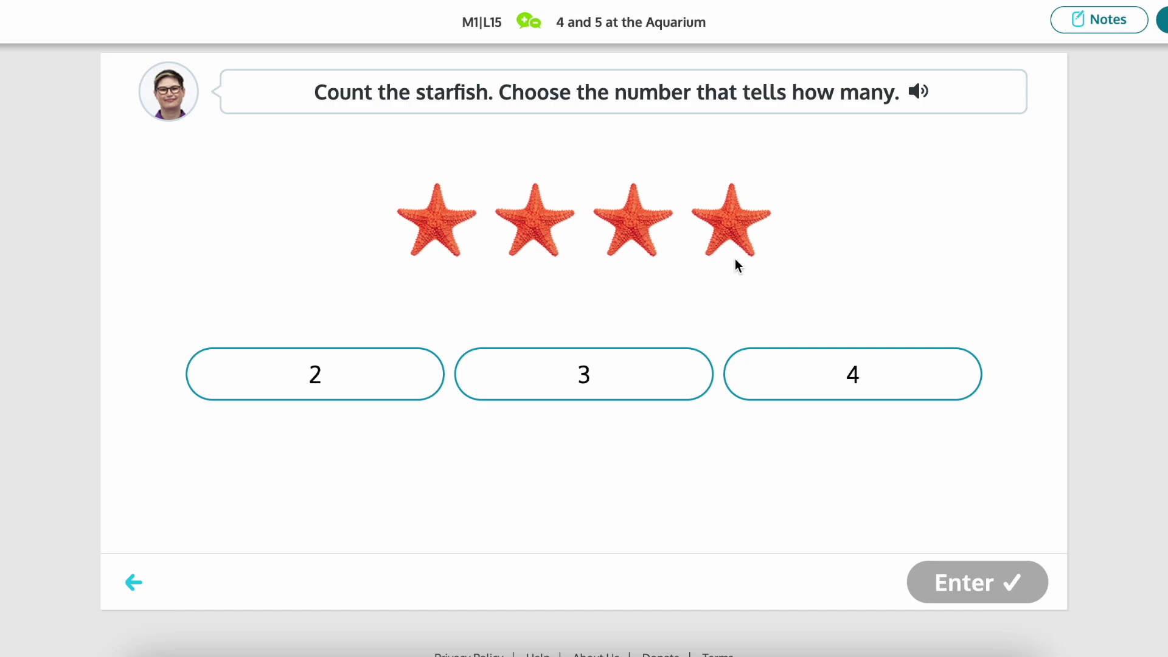
# Answer 3 to the four-starfish question, move on, and start the count-along.
pyautogui.click(776, 388)
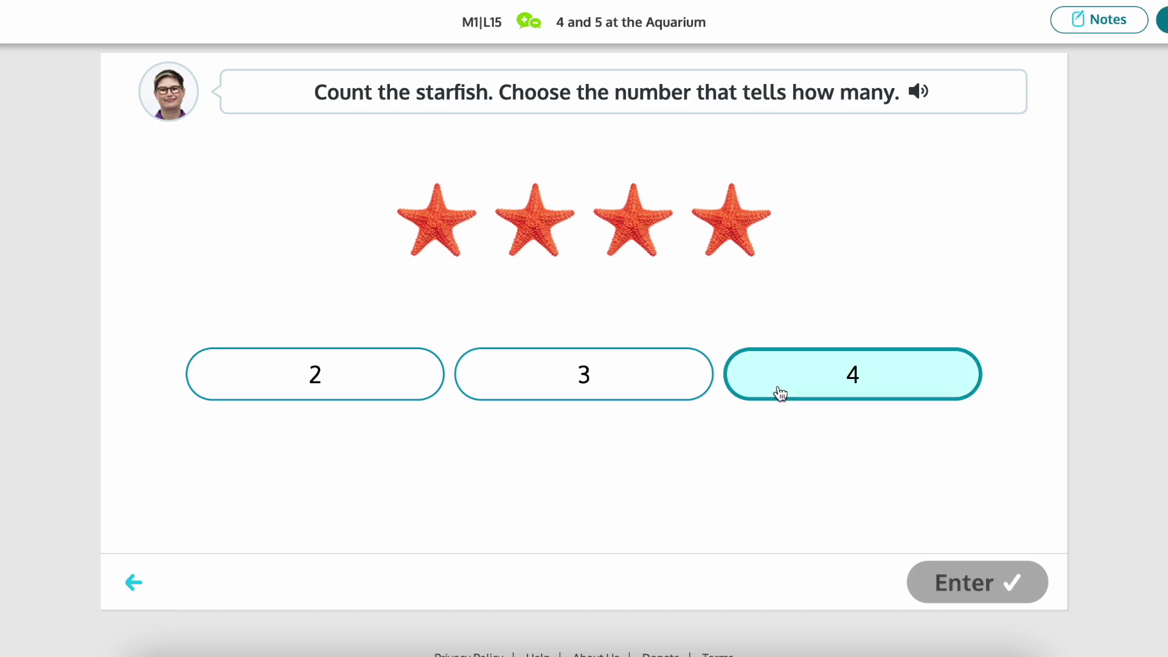
pyautogui.click(551, 376)
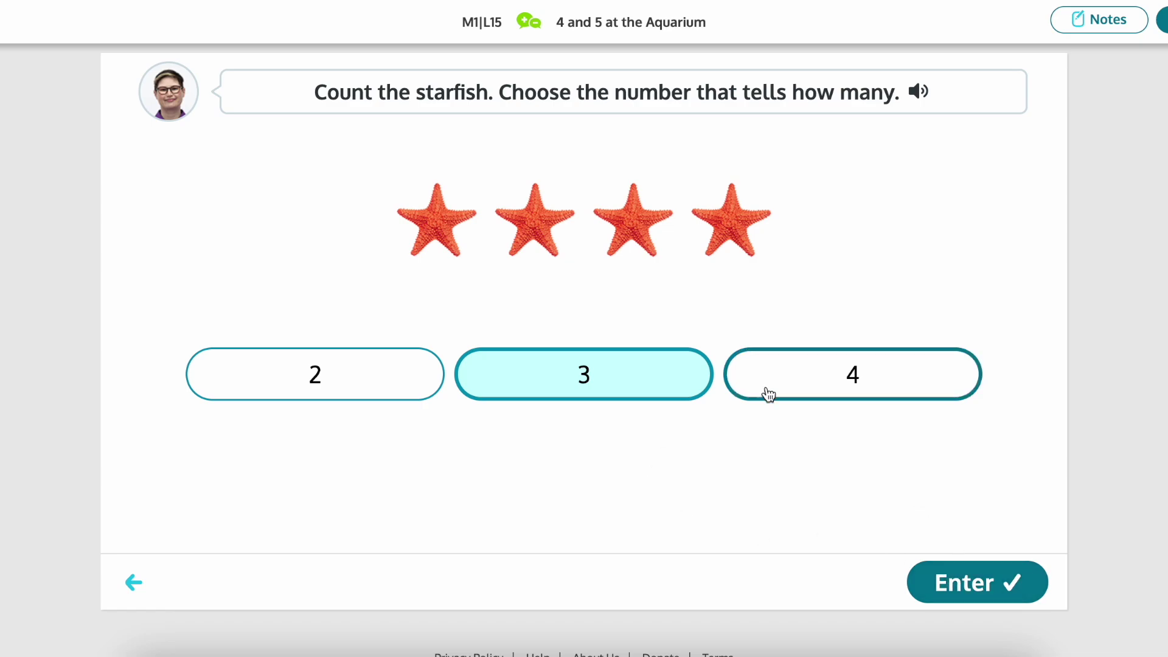
pyautogui.click(964, 597)
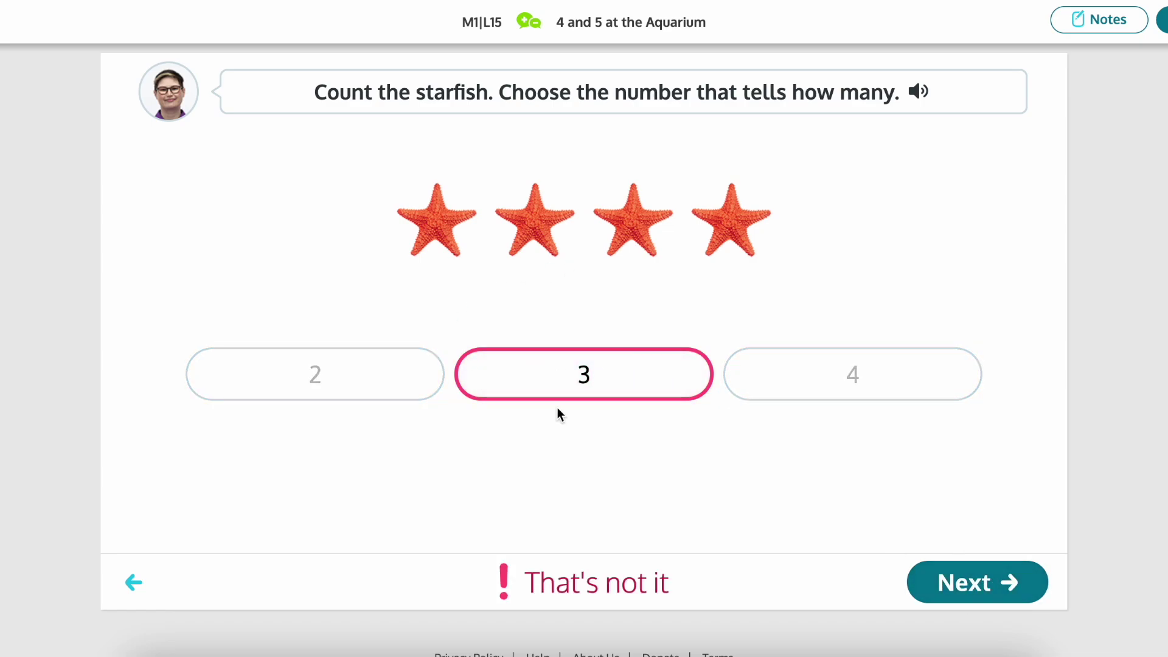
pyautogui.click(937, 578)
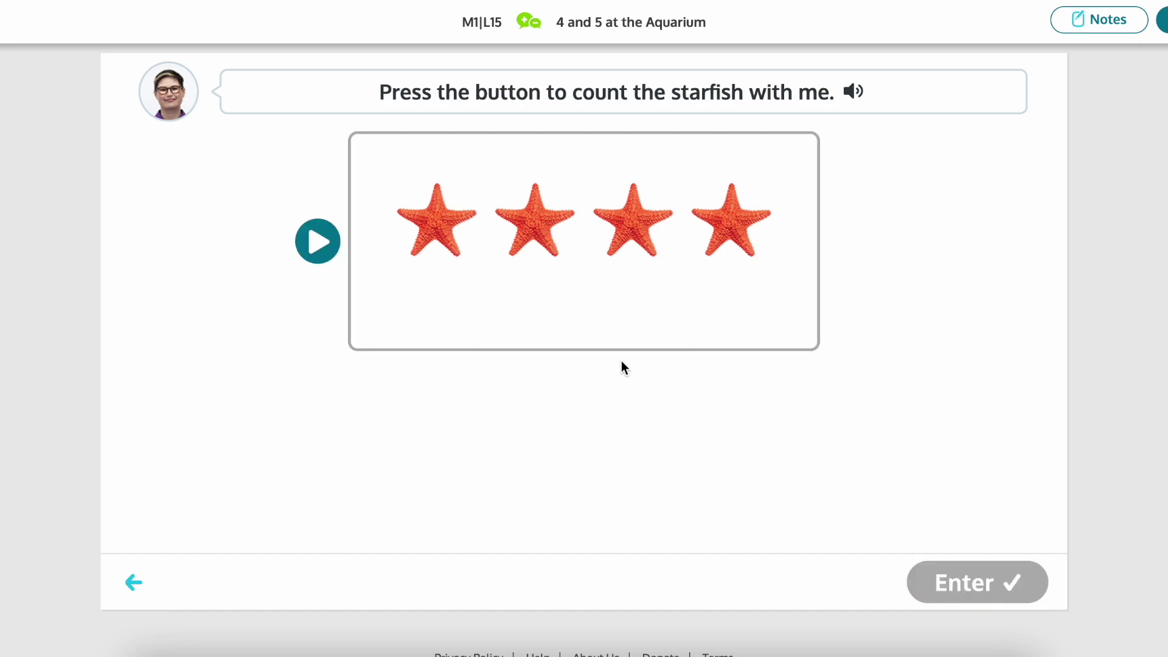
pyautogui.click(313, 254)
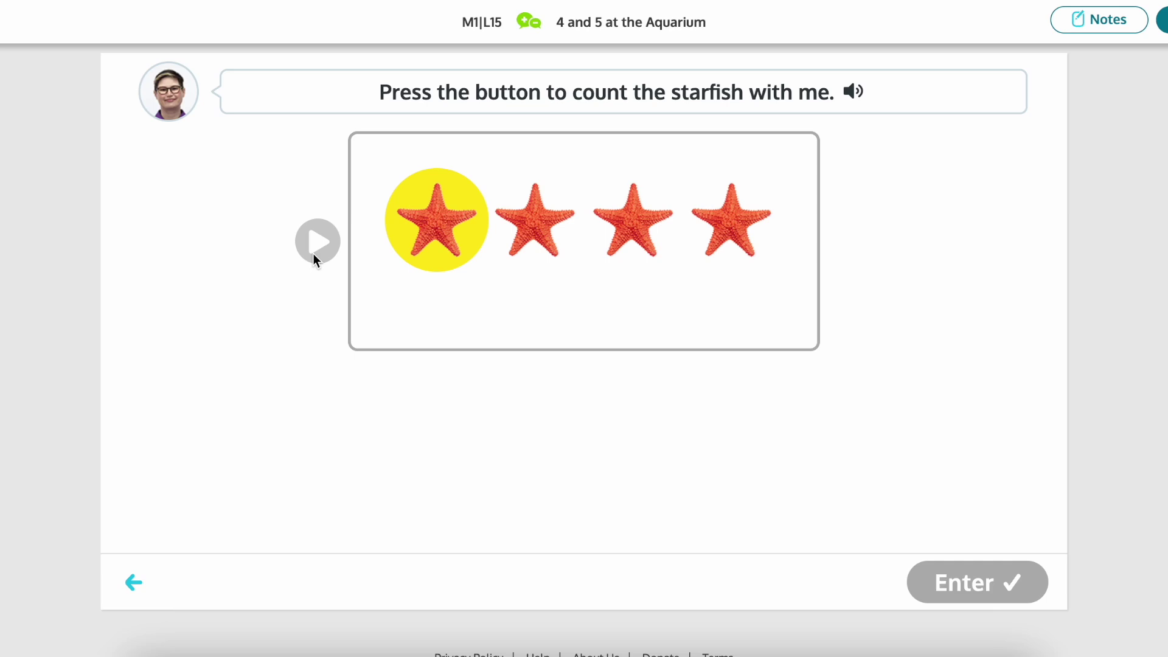
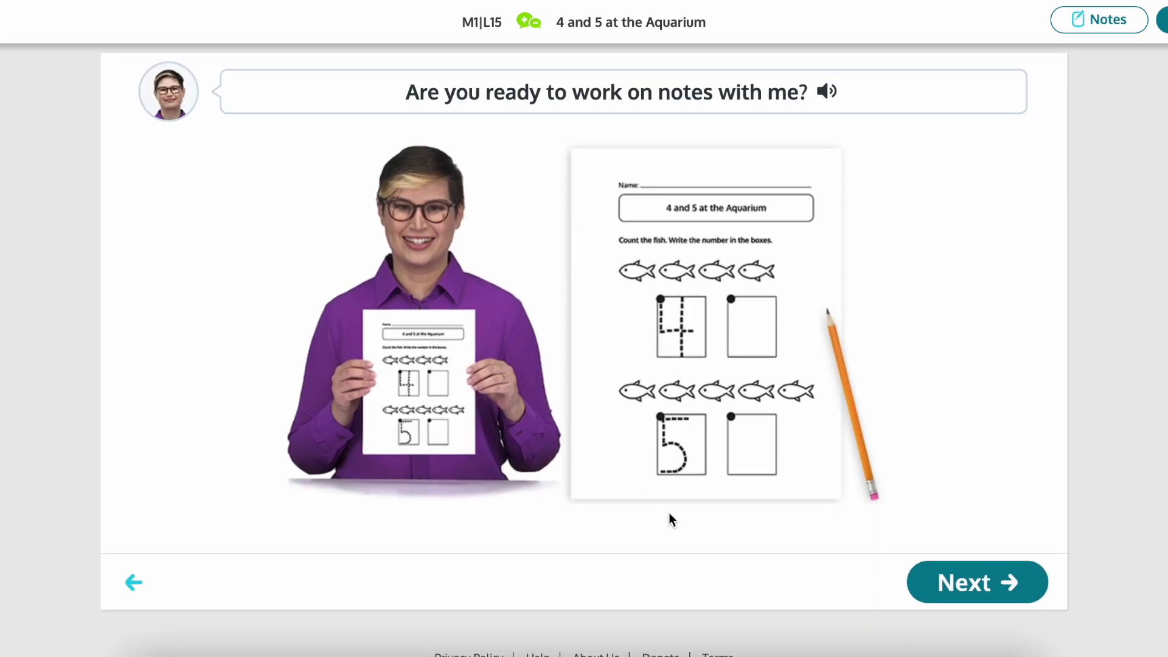
# Return to the '4 and 5 at the Aquarium' lesson video and open its student notes PDF.
pyautogui.click(137, 585)
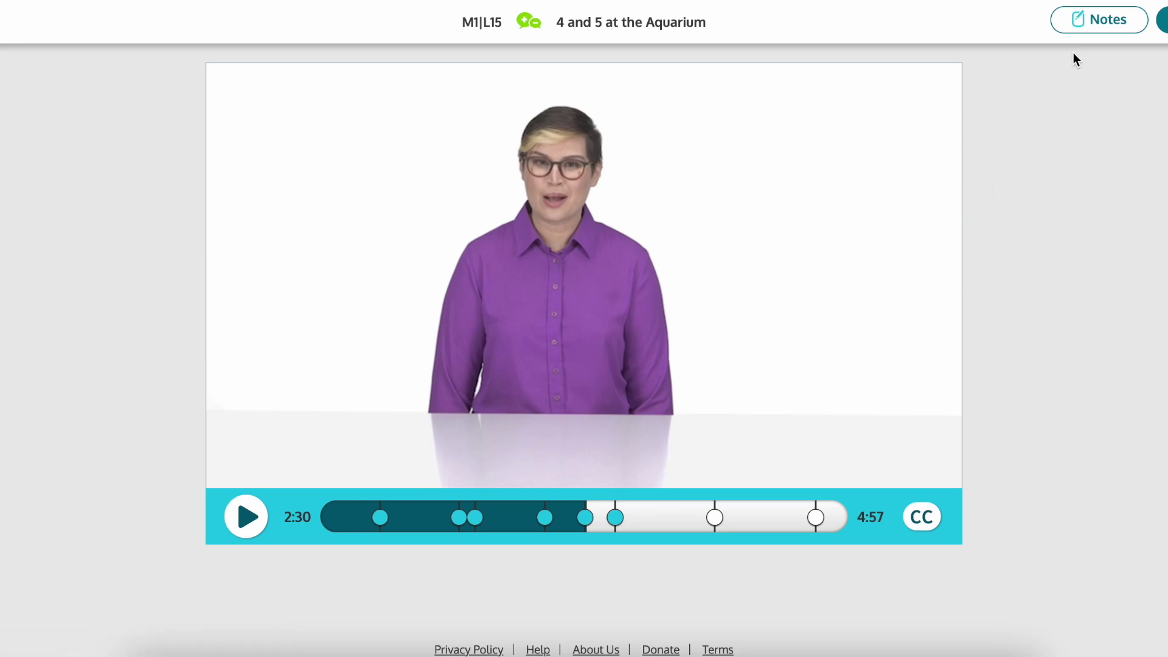
pyautogui.click(1104, 29)
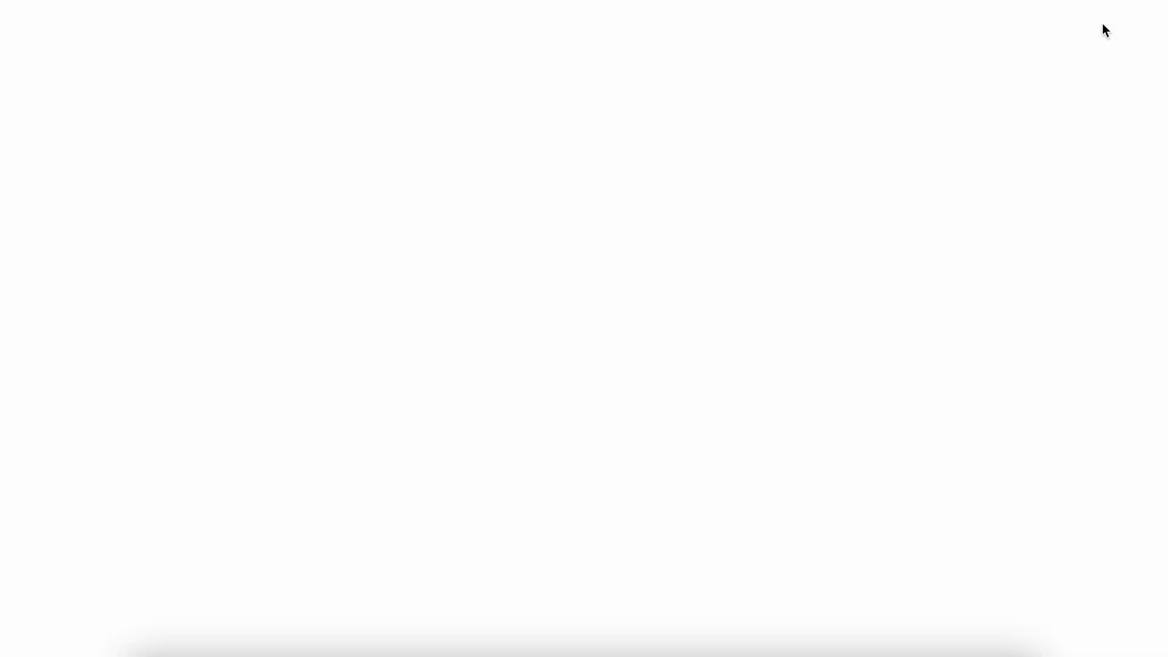
# Scroll up and down through the Lesson 15 fish-counting notes page in the PDF.
pyautogui.scroll(-2, 754, 329)
pyautogui.scroll(-2, 752, 329)
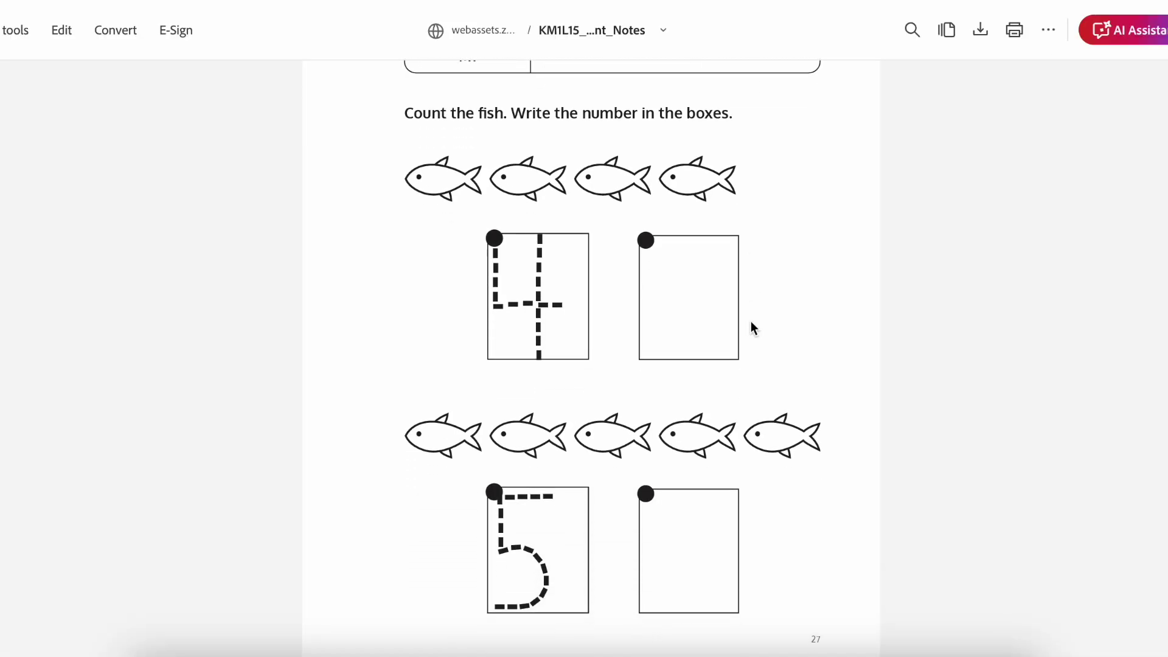
pyautogui.scroll(3, 752, 329)
pyautogui.scroll(-3, 752, 329)
pyautogui.scroll(3, 752, 328)
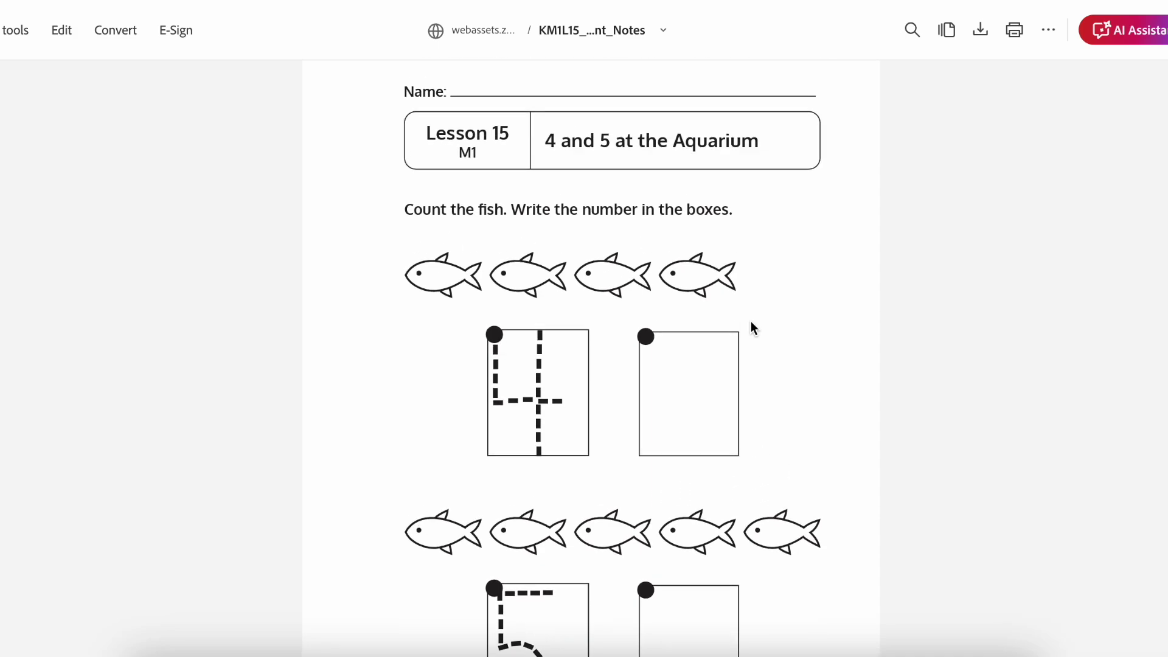
pyautogui.scroll(-3, 752, 329)
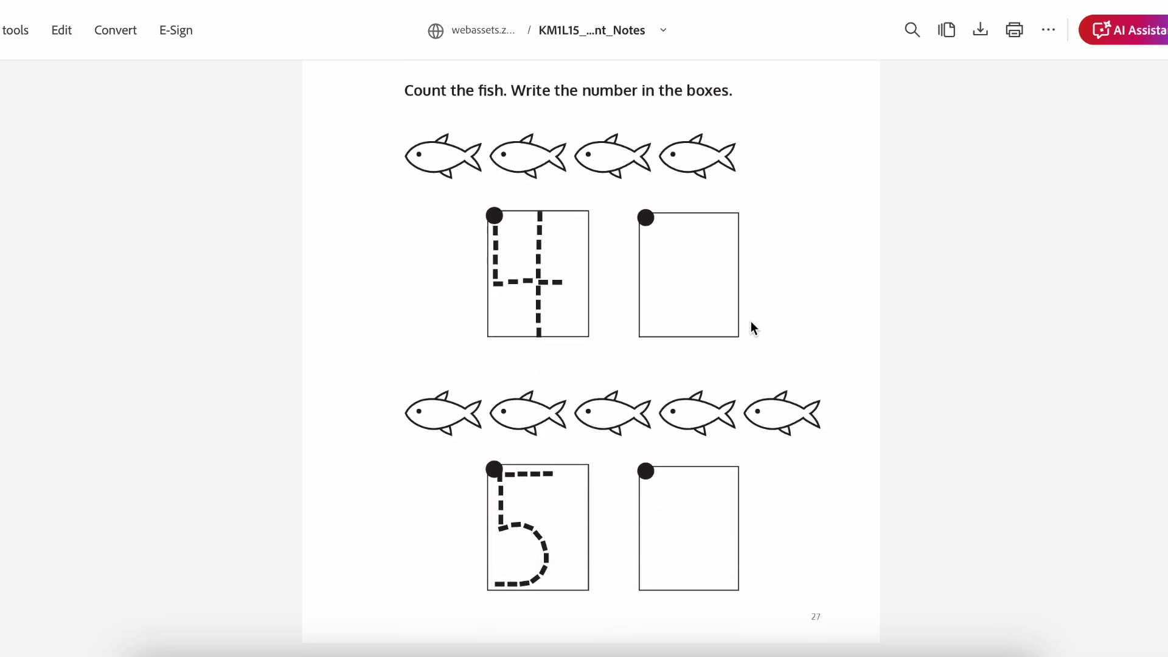
pyautogui.scroll(3, 751, 329)
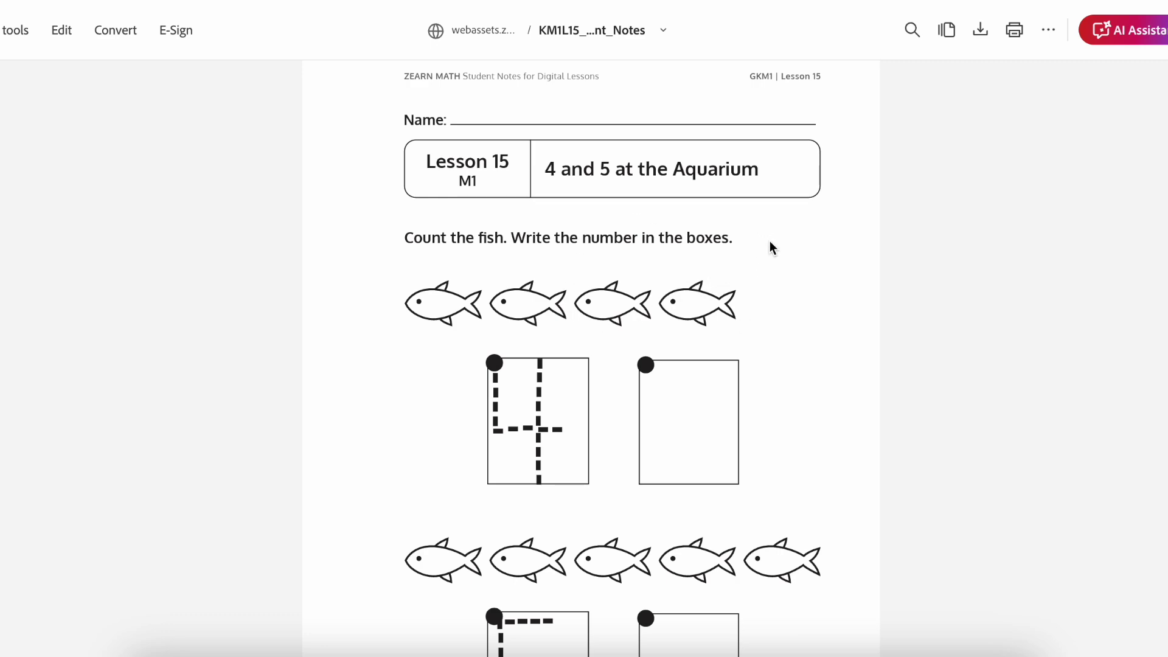
pyautogui.scroll(-3, 776, 307)
pyautogui.scroll(2, 776, 306)
pyautogui.scroll(2, 775, 307)
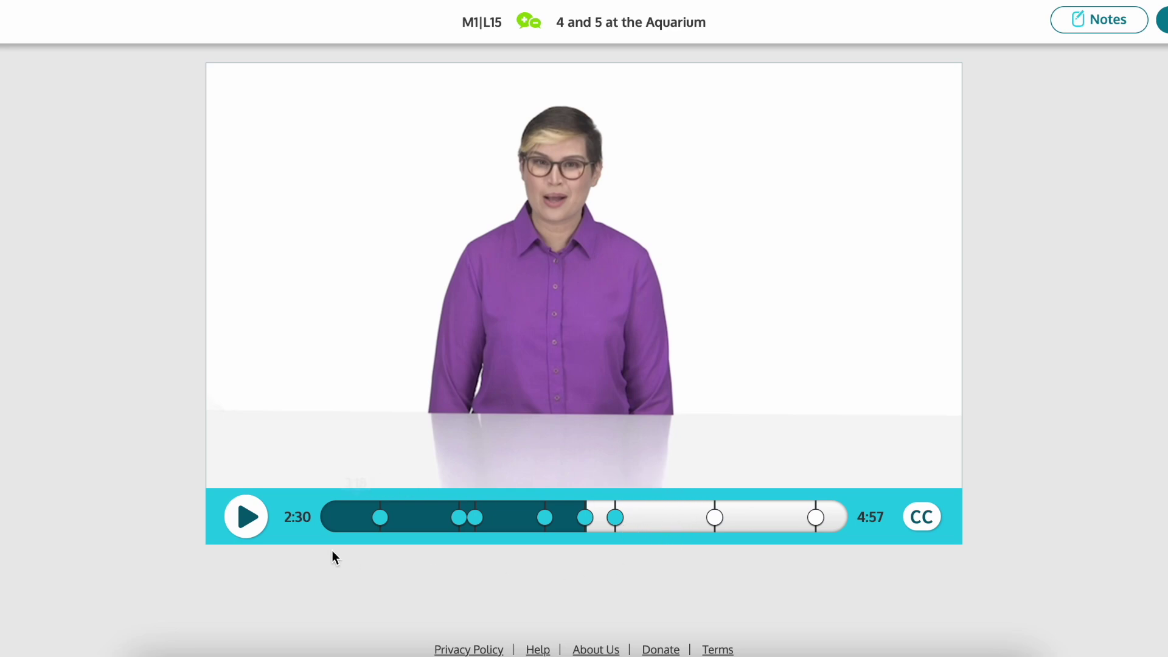
# Resume the lesson video, then expand and collapse Lesson 7 on the Numbers to 10 curriculum page.
pyautogui.click(246, 517)
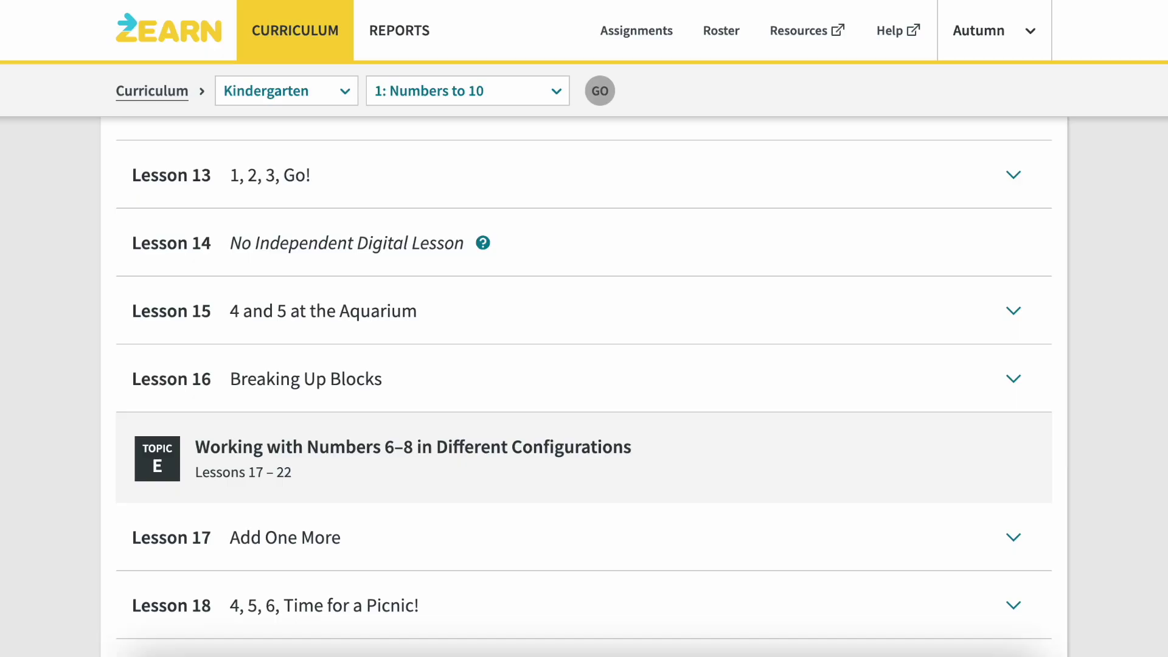
pyautogui.scroll(10, 1153, 281)
pyautogui.click(1011, 336)
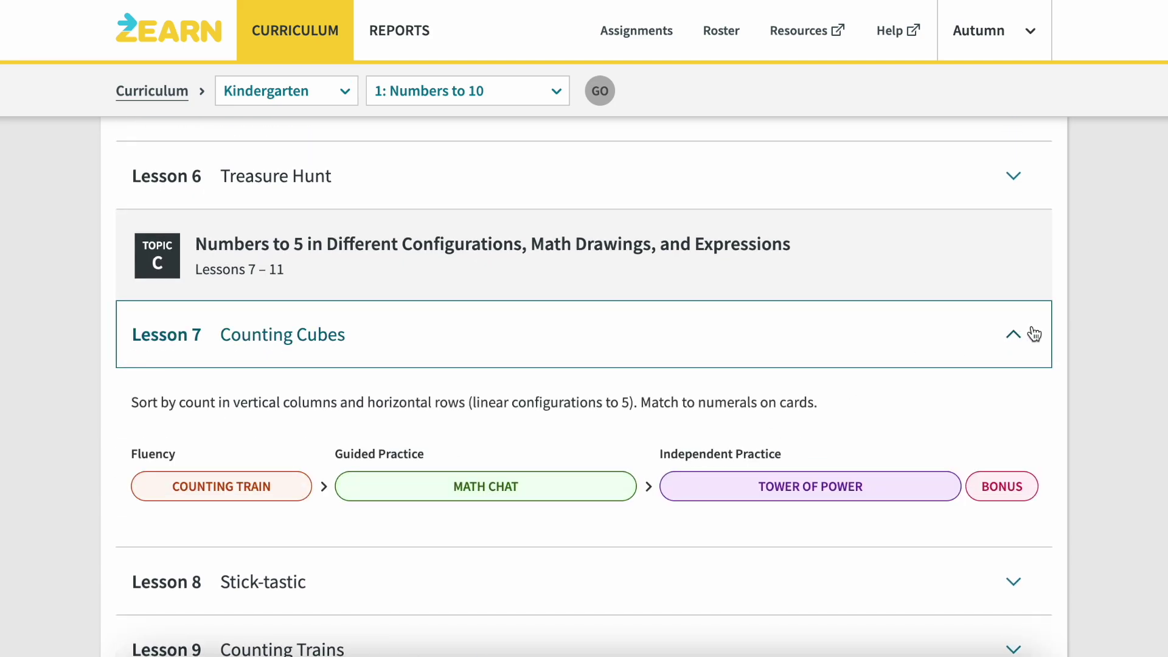
pyautogui.click(1032, 334)
# Scroll through the Numbers to 10 lesson list and bring up the grade-level choices.
pyautogui.scroll(-2, 1032, 334)
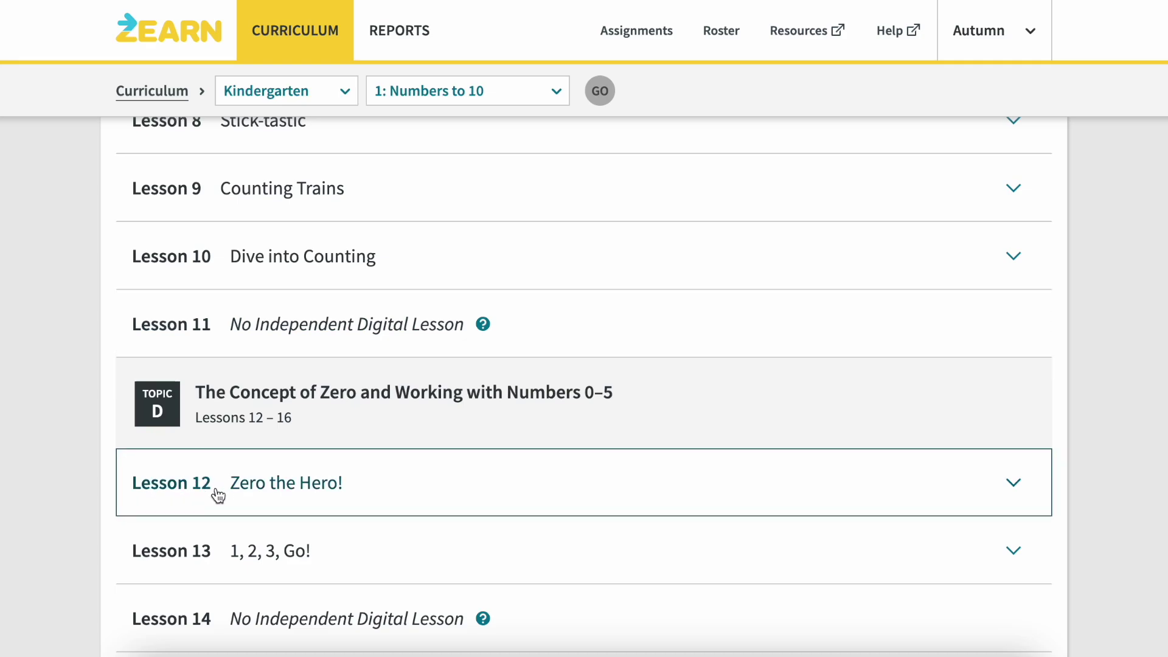
pyautogui.scroll(-20, 615, 381)
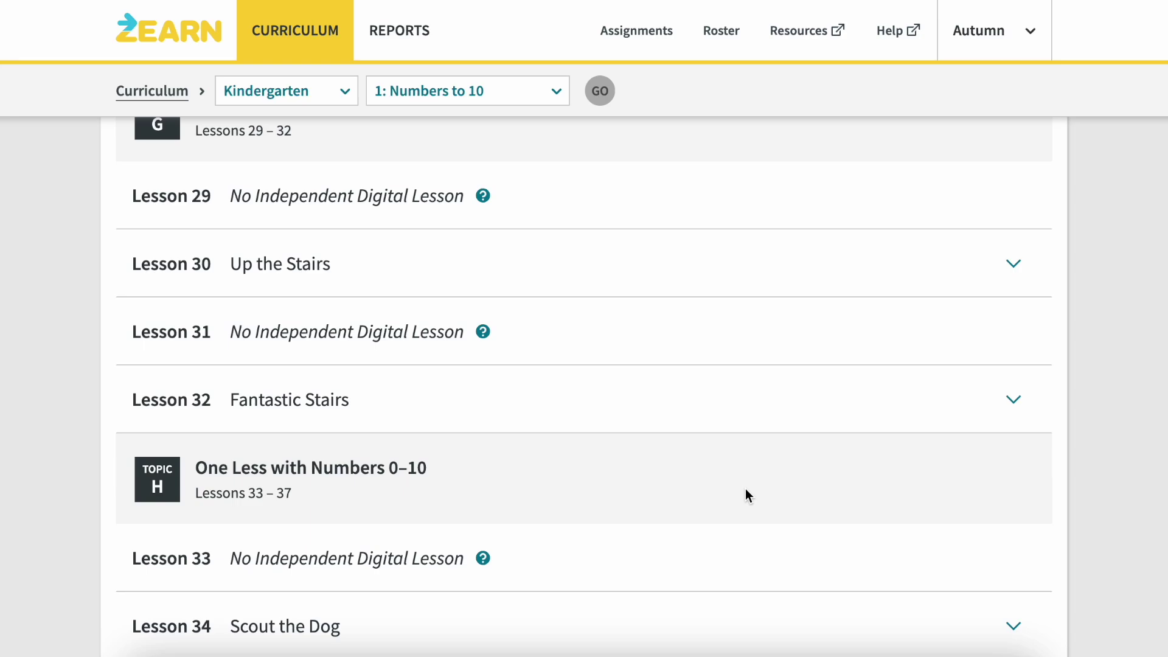
pyautogui.scroll(20, 608, 437)
pyautogui.scroll(-4, 605, 432)
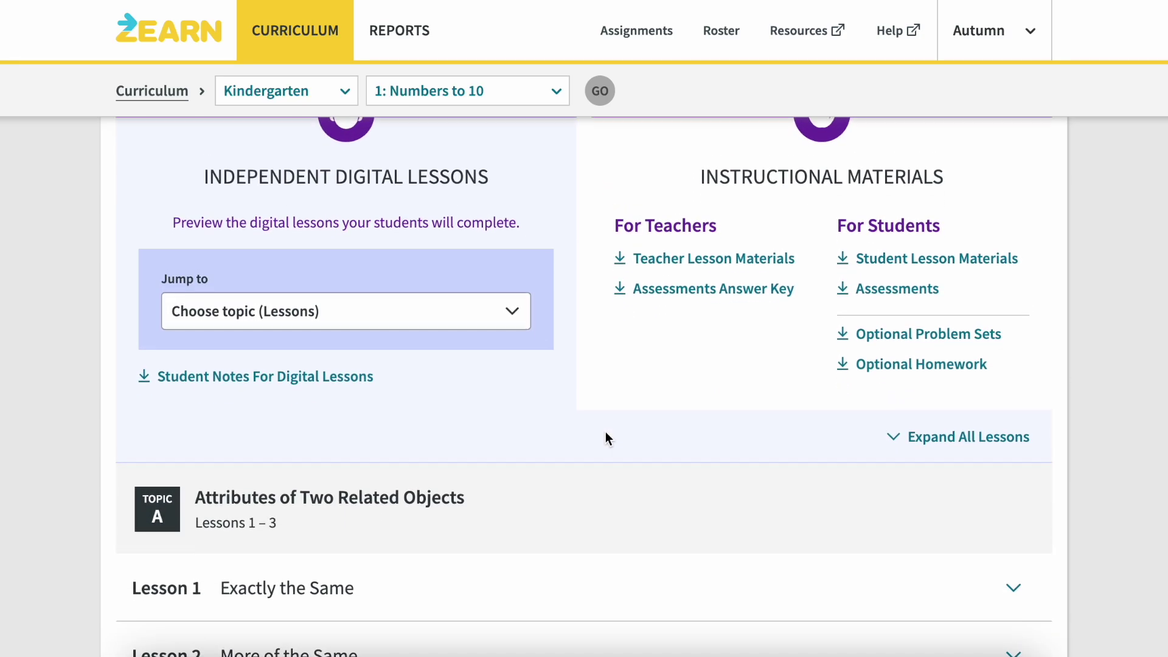
pyautogui.scroll(1, 605, 432)
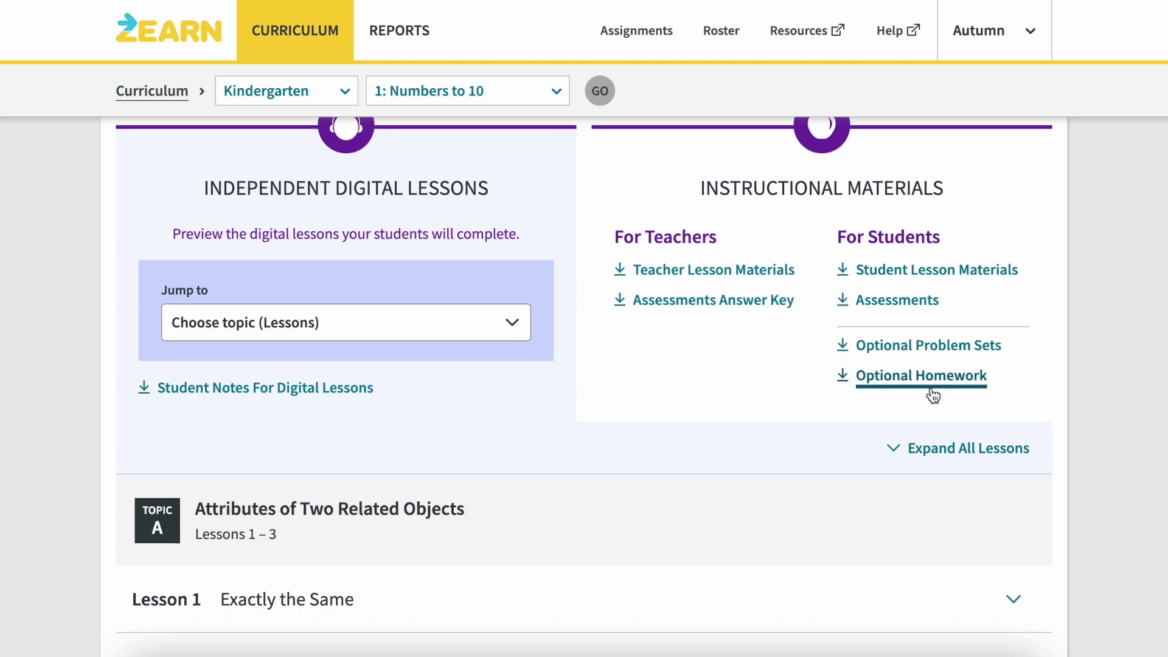
pyautogui.scroll(2, 656, 400)
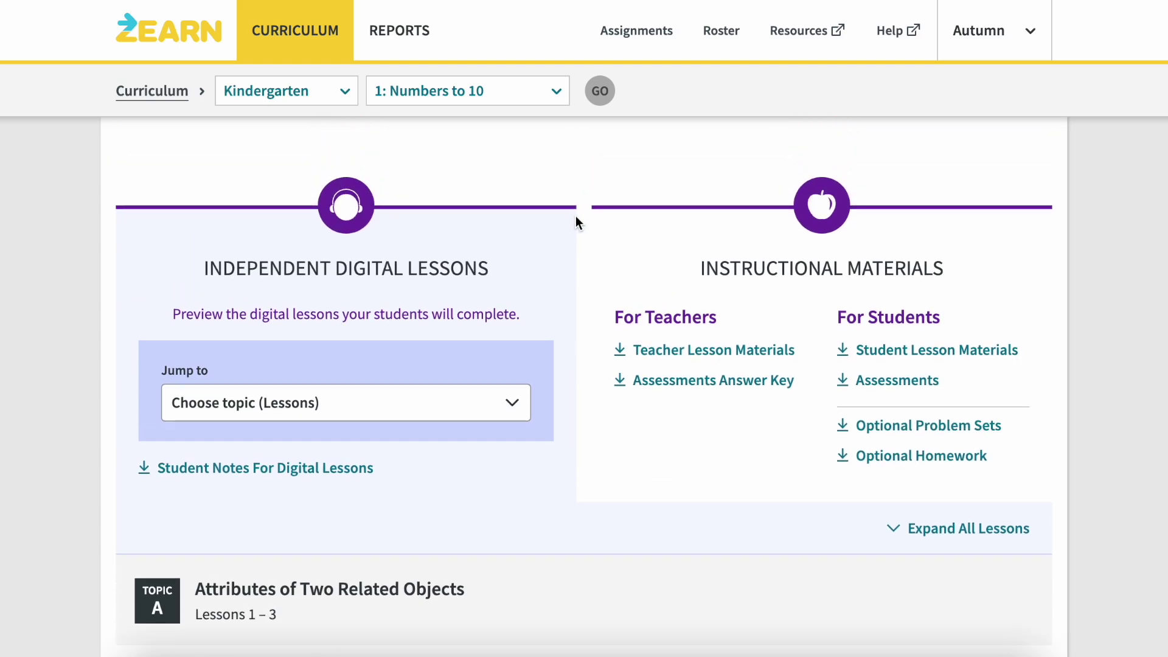
pyautogui.scroll(5, 576, 216)
pyautogui.click(286, 90)
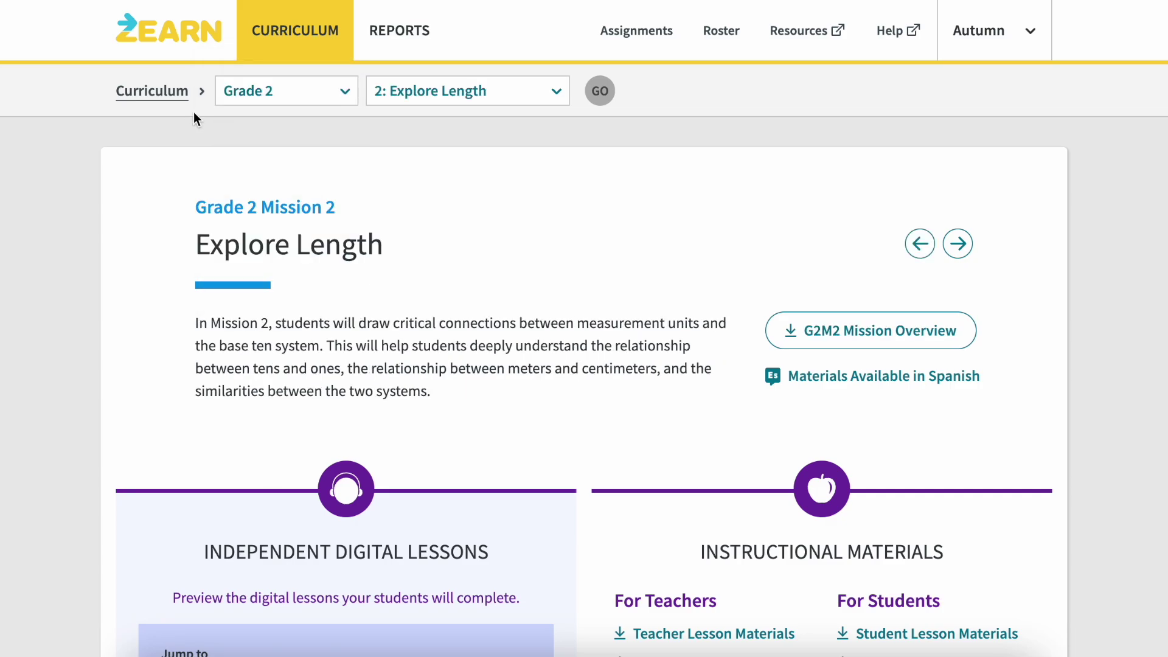
# Scroll down and expand Lesson 4, Meter or Centimeter?, to show its practice activities.
pyautogui.scroll(-15, 514, 308)
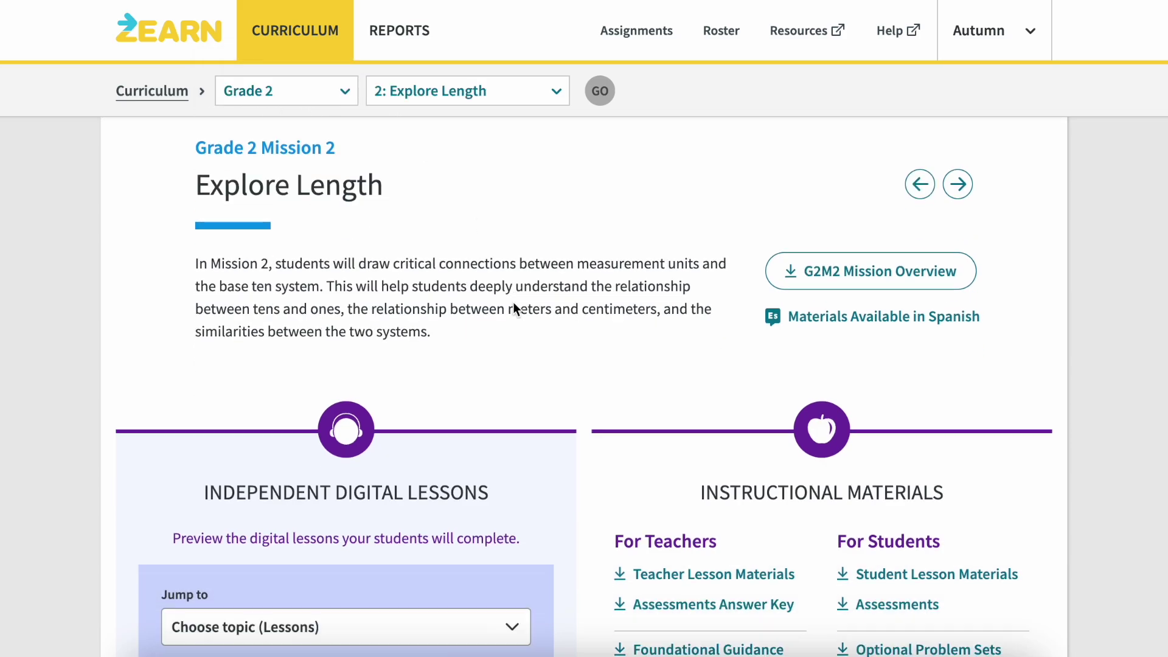
pyautogui.scroll(-1, 515, 311)
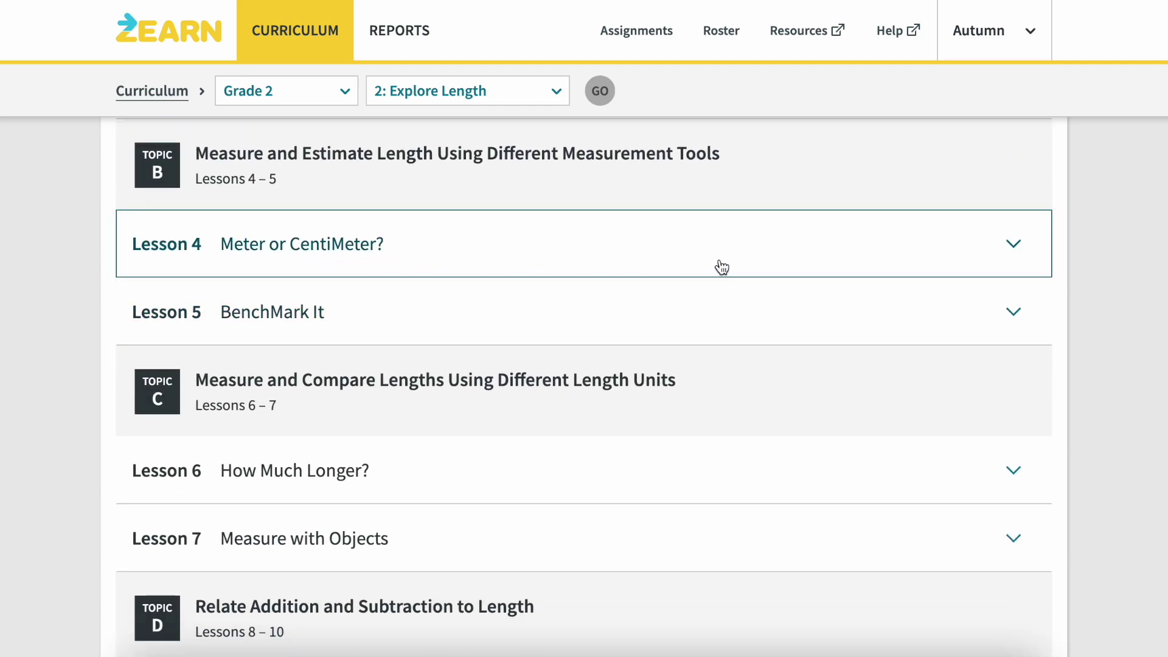
pyautogui.click(1015, 246)
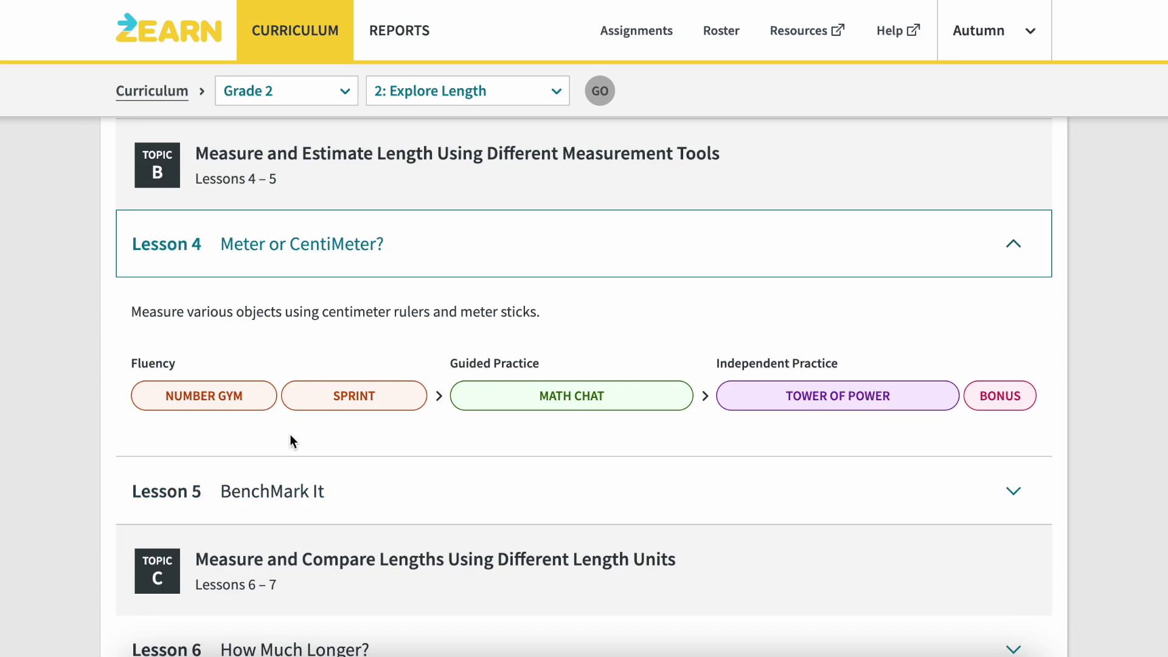
# Open Lesson 4's Sprint, start its one-minute countdown, then return to the teacher dashboard.
pyautogui.click(363, 407)
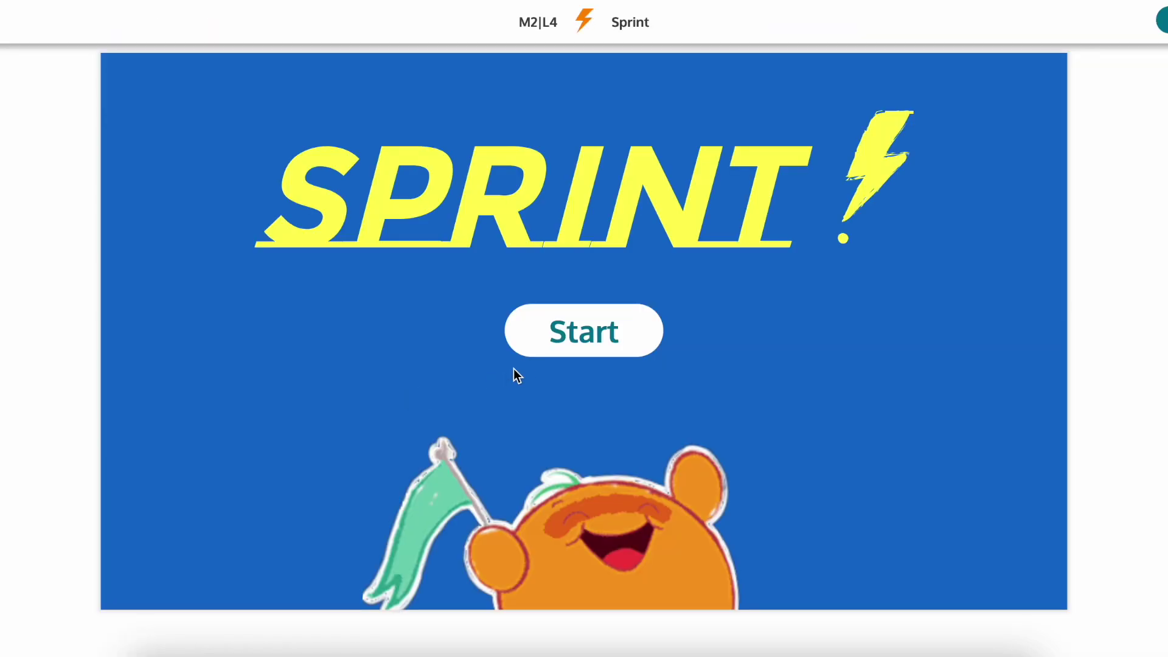
pyautogui.click(605, 331)
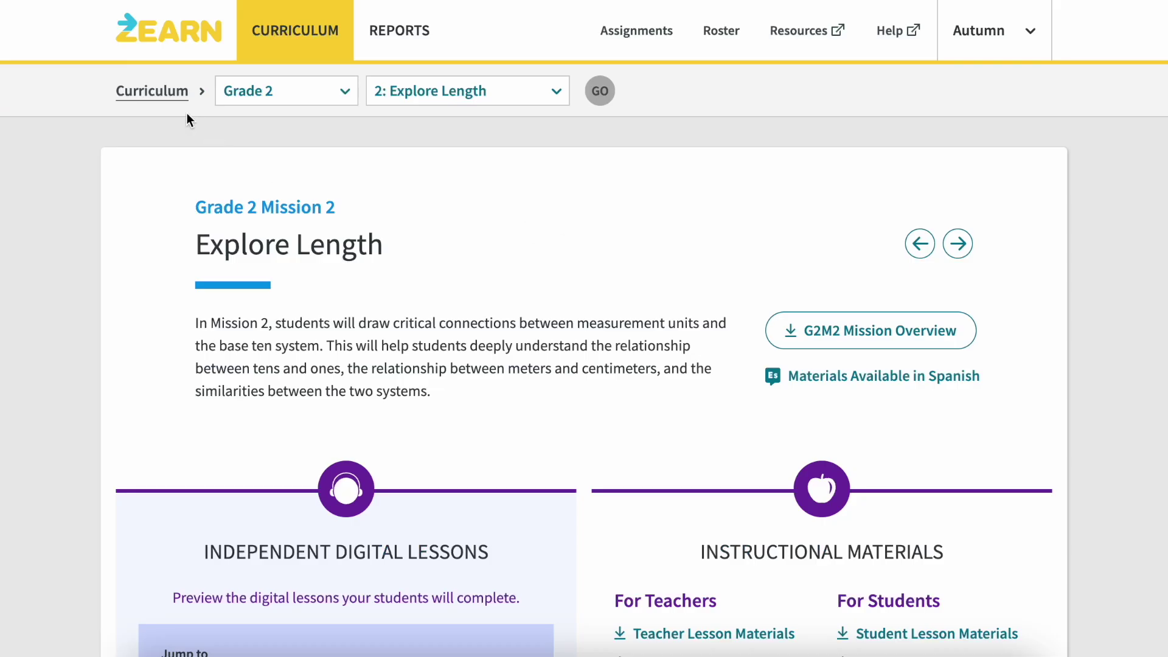
pyautogui.click(165, 36)
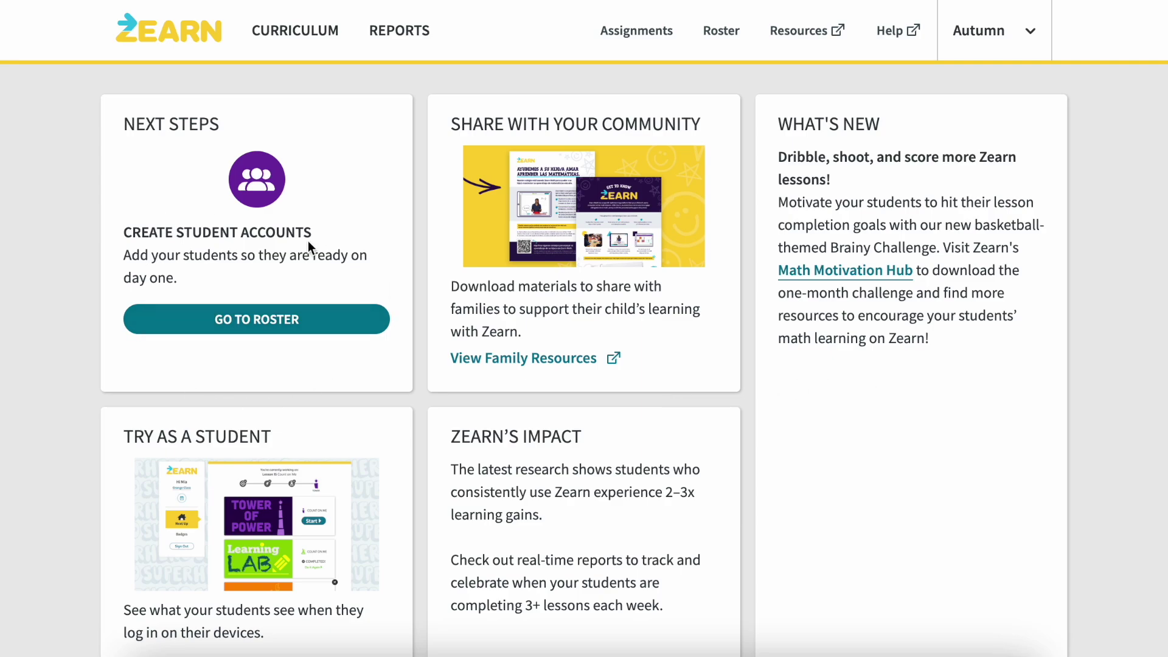
# Scroll through the dashboard's Next Steps, What's New, Try As A Student and Impact cards.
pyautogui.scroll(-4, 366, 244)
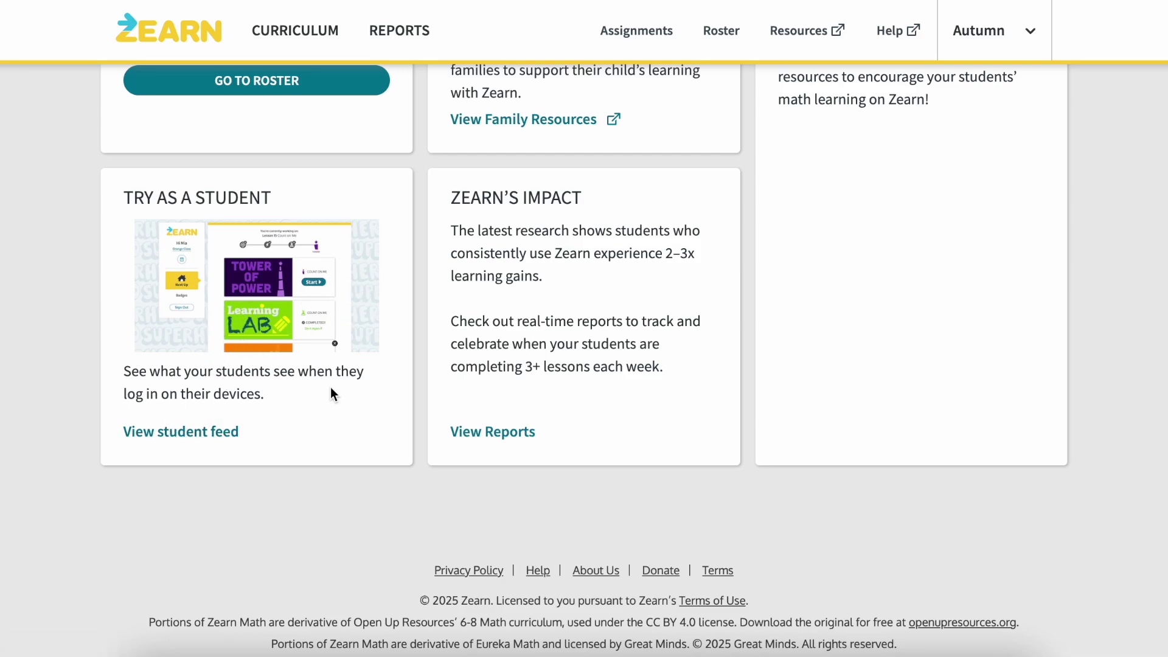
pyautogui.scroll(1, 583, 279)
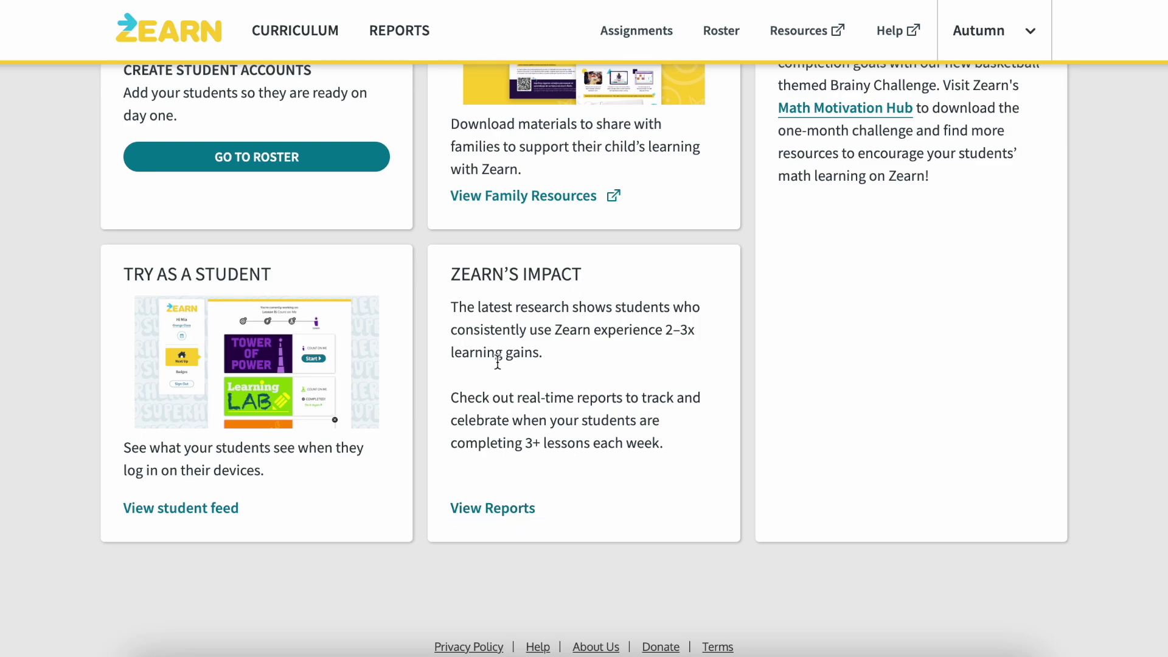
pyautogui.scroll(2, 542, 386)
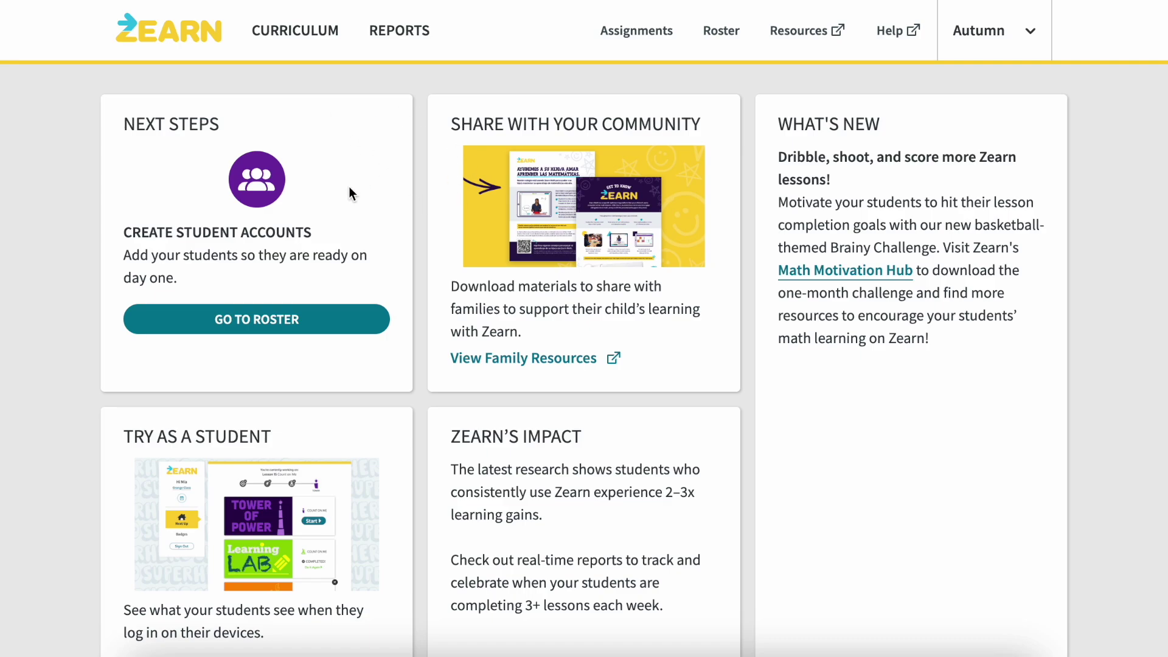
# Open the Math Motivation Hub and scroll down through its resources.
pyautogui.click(830, 27)
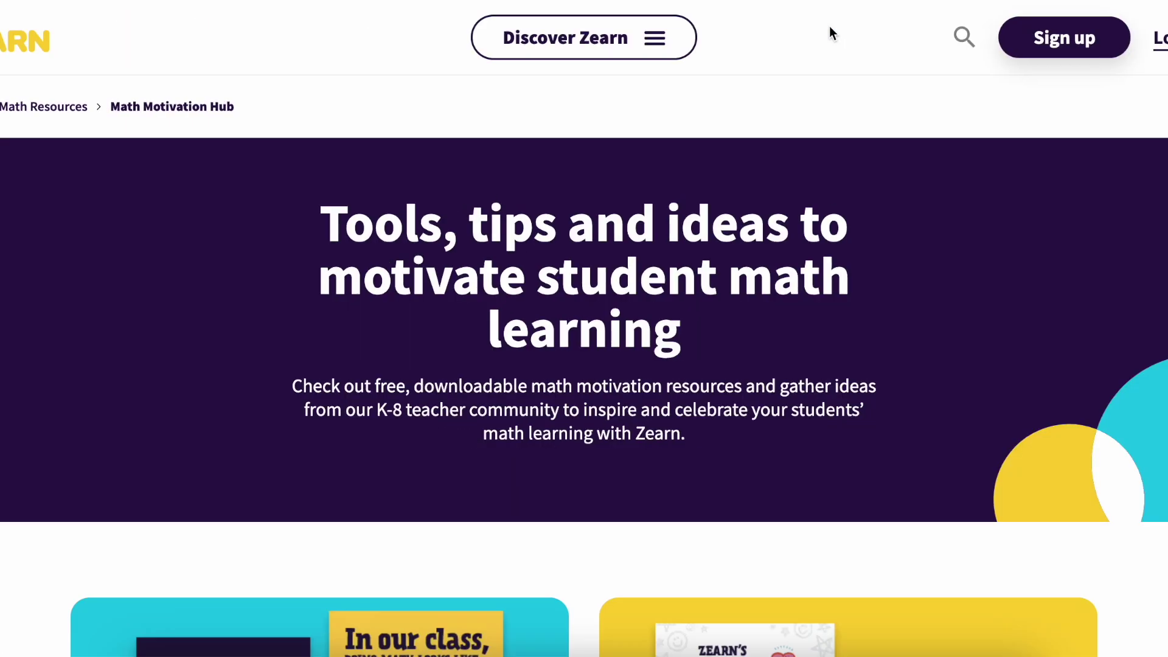
pyautogui.scroll(-1, 793, 308)
pyautogui.scroll(-10, 794, 308)
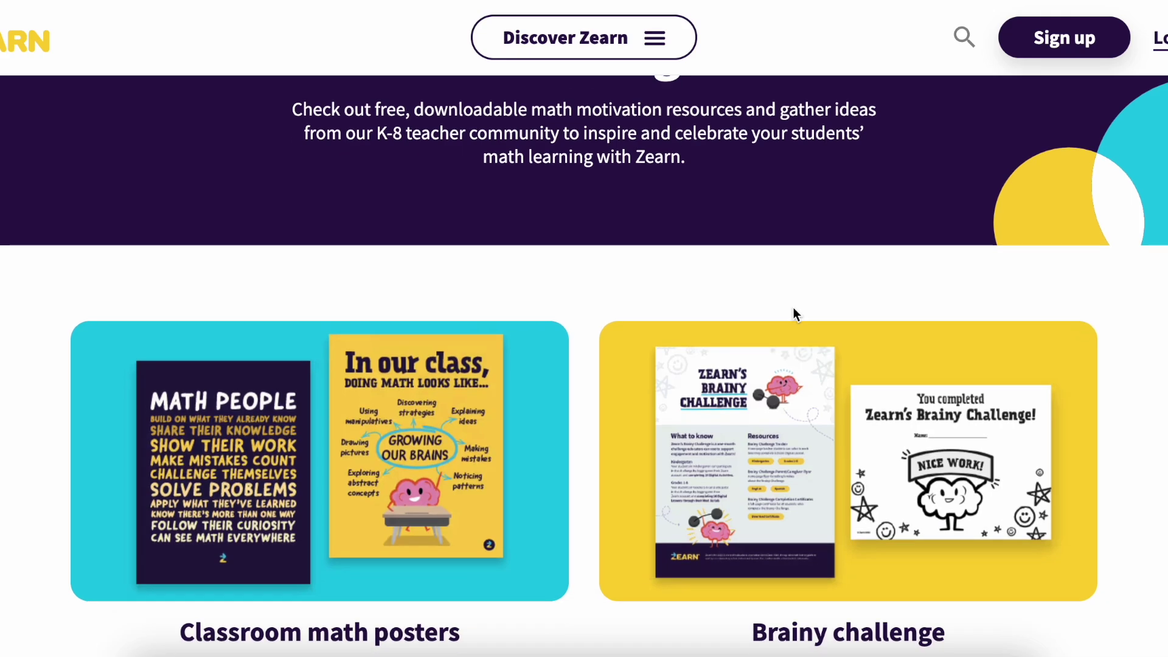
pyautogui.scroll(-15, 794, 308)
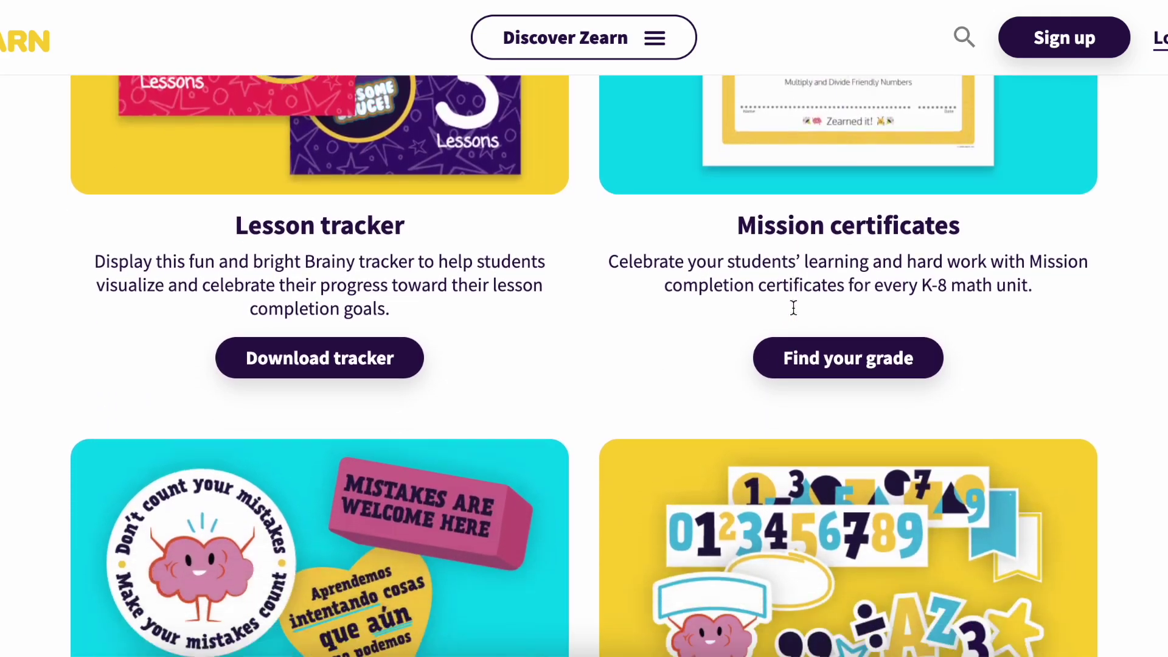
pyautogui.scroll(-15, 796, 314)
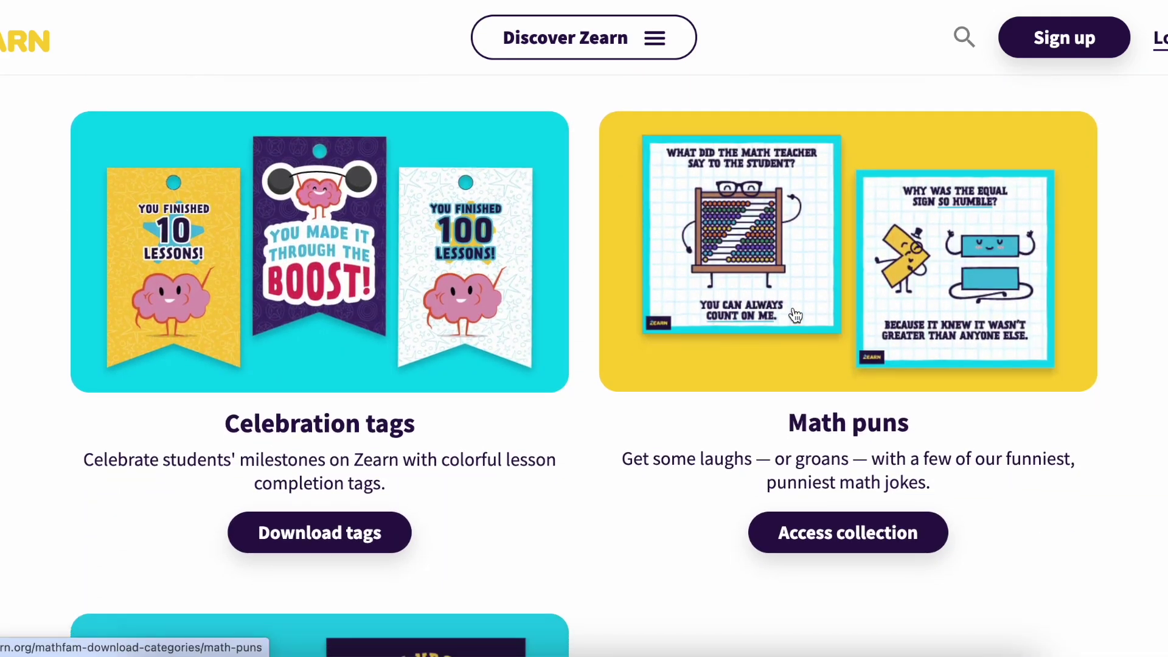
pyautogui.scroll(-15, 794, 308)
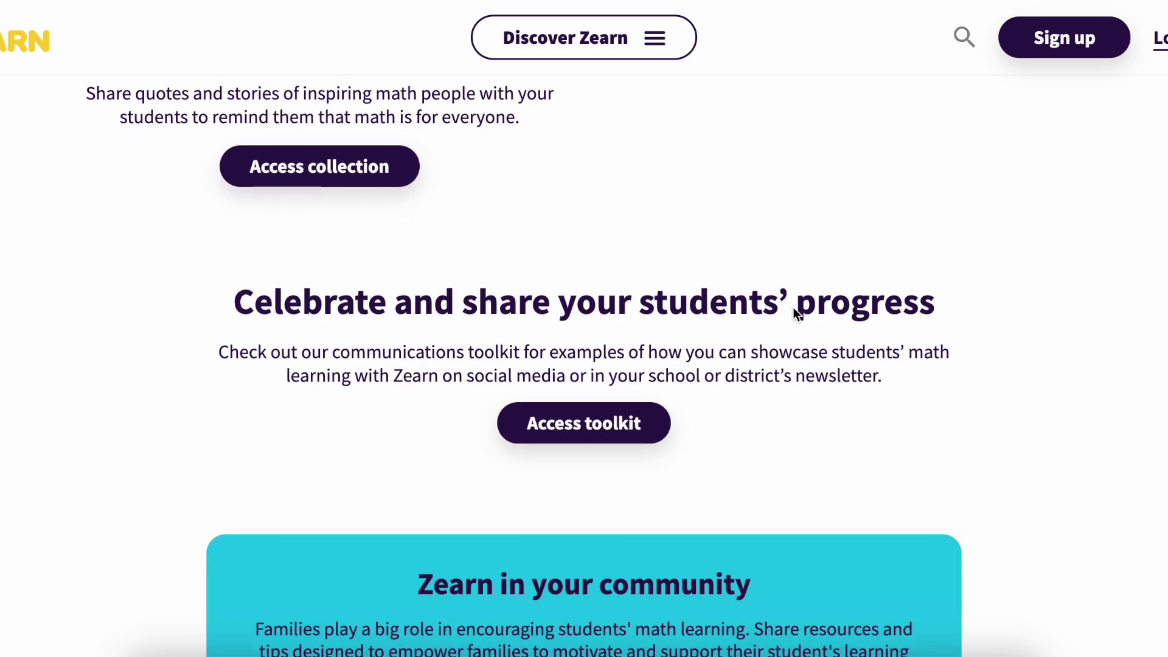
pyautogui.scroll(-10, 794, 307)
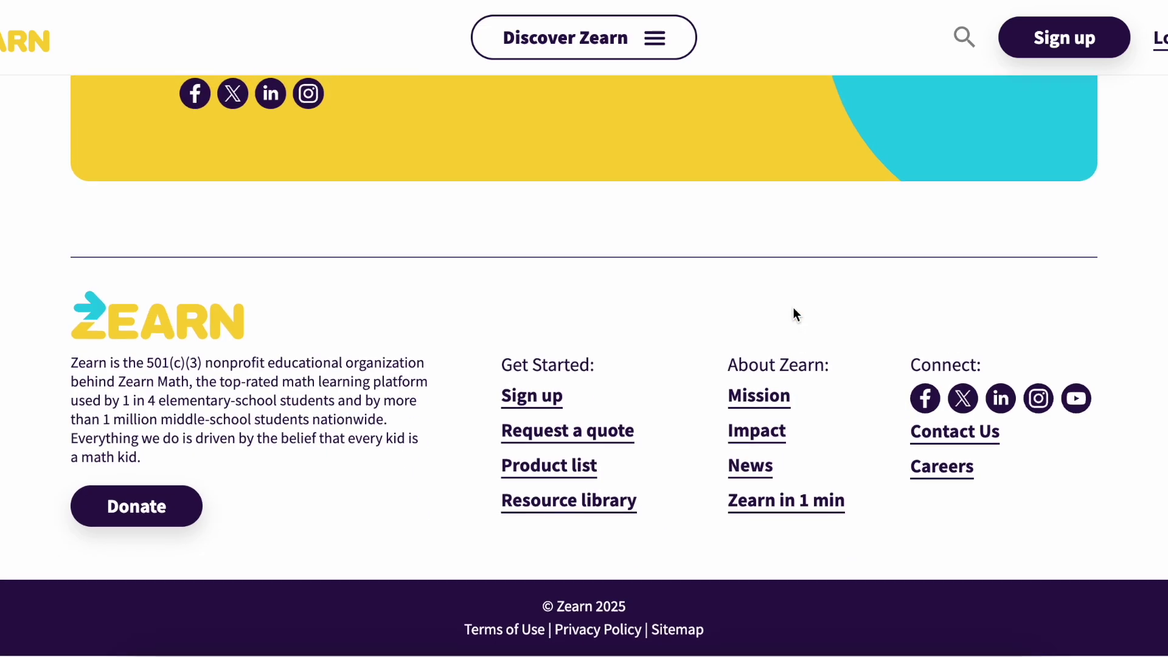
# Return to the top and open How Zearn Works from the Discover Zearn menu.
pyautogui.press('Home')
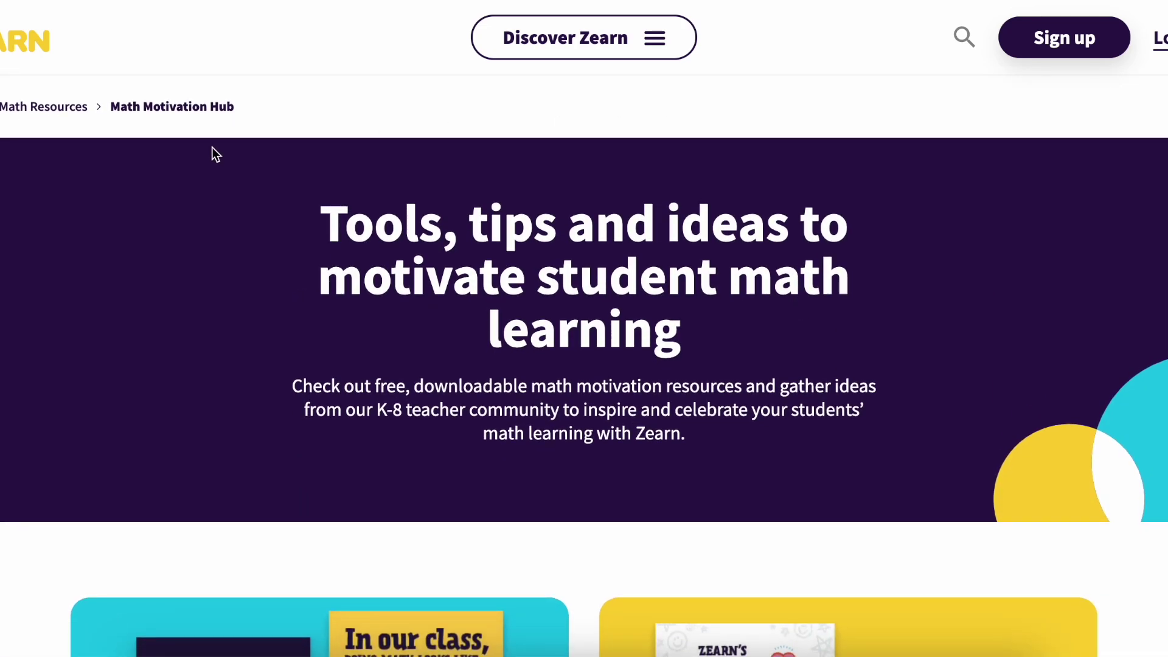
pyautogui.click(651, 57)
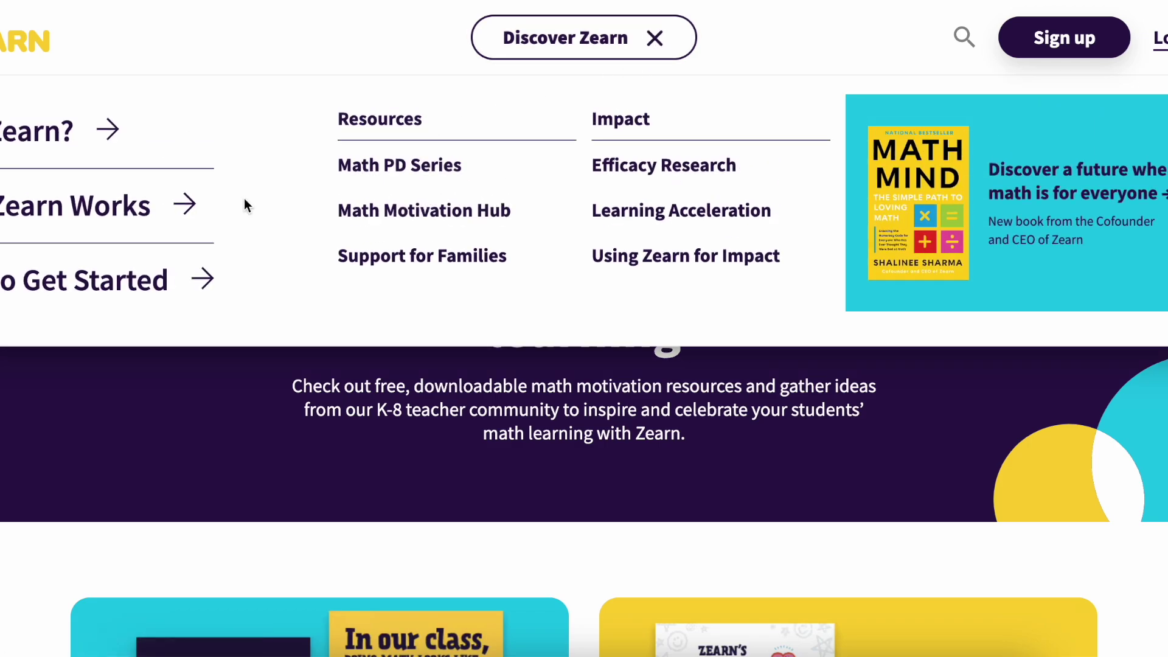
pyautogui.click(120, 208)
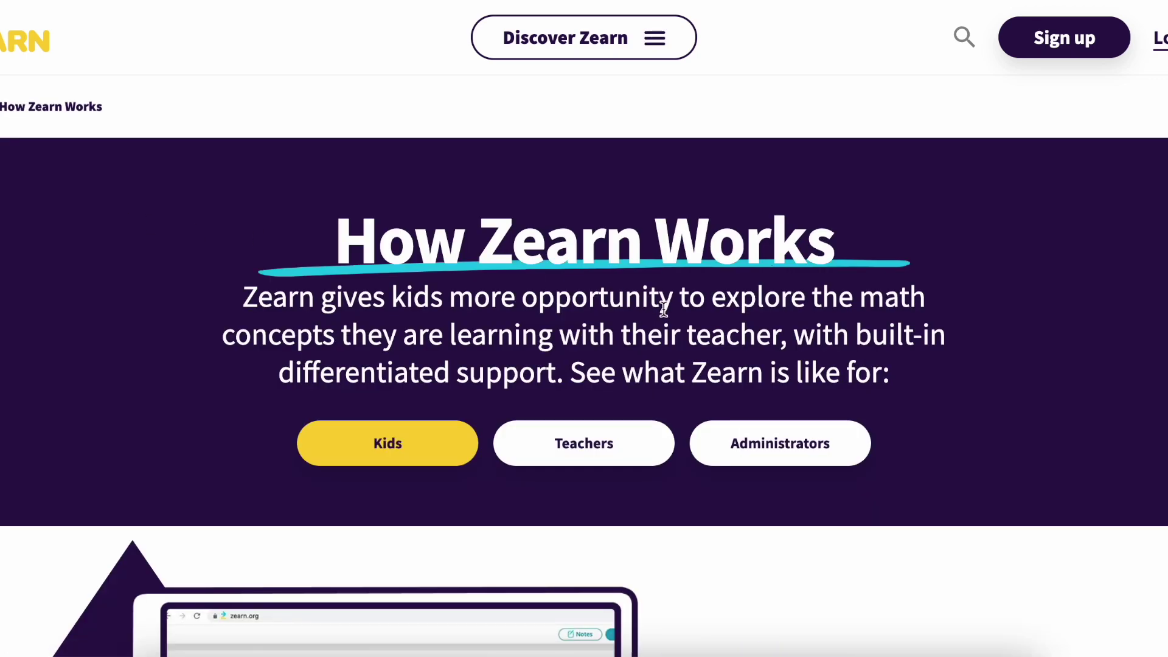
# Switch How Zearn Works to the Teachers view and scroll through its feature sections.
pyautogui.scroll(-1, 1020, 437)
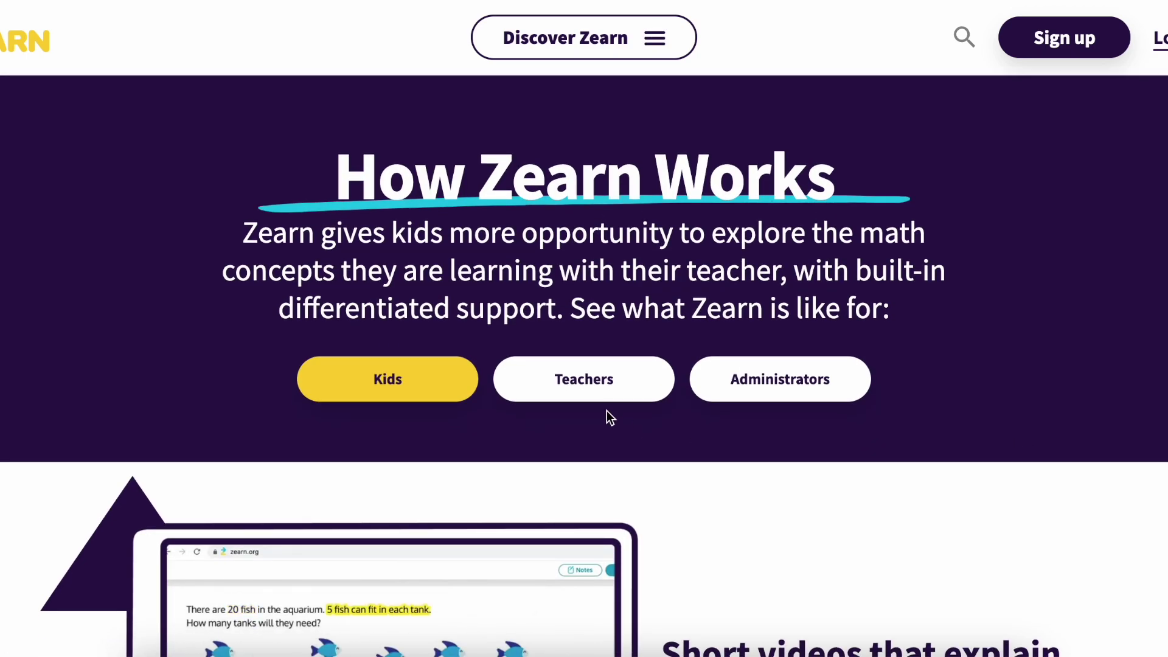
pyautogui.click(601, 388)
pyautogui.scroll(-8, 786, 499)
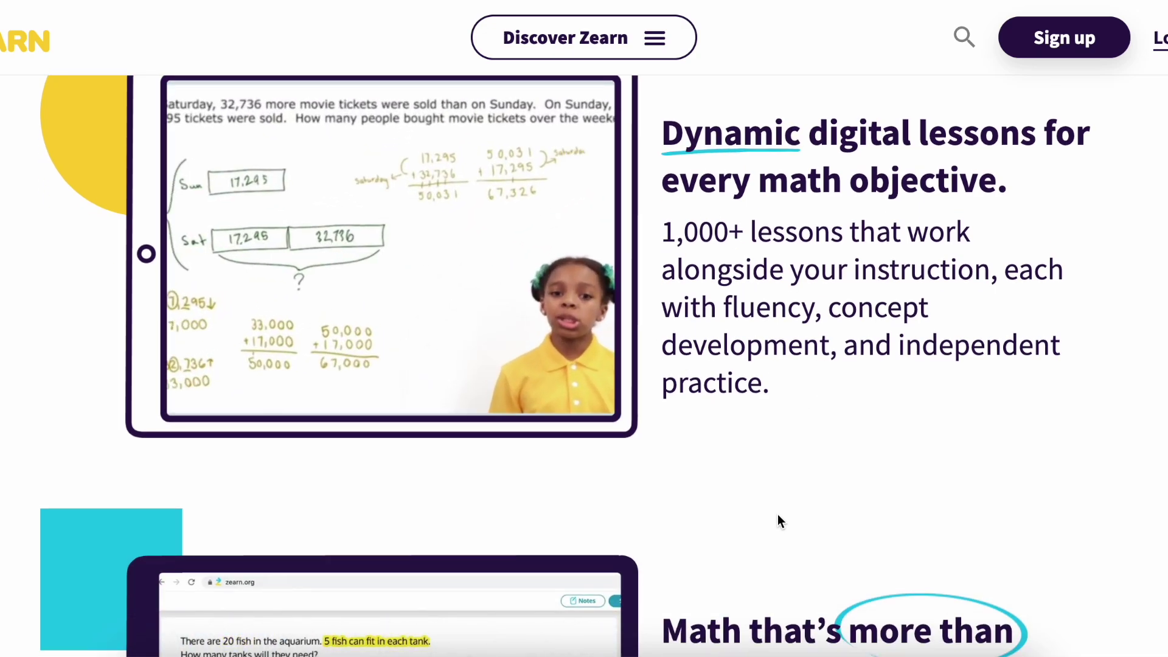
pyautogui.scroll(-1, 778, 515)
pyautogui.scroll(-12, 777, 515)
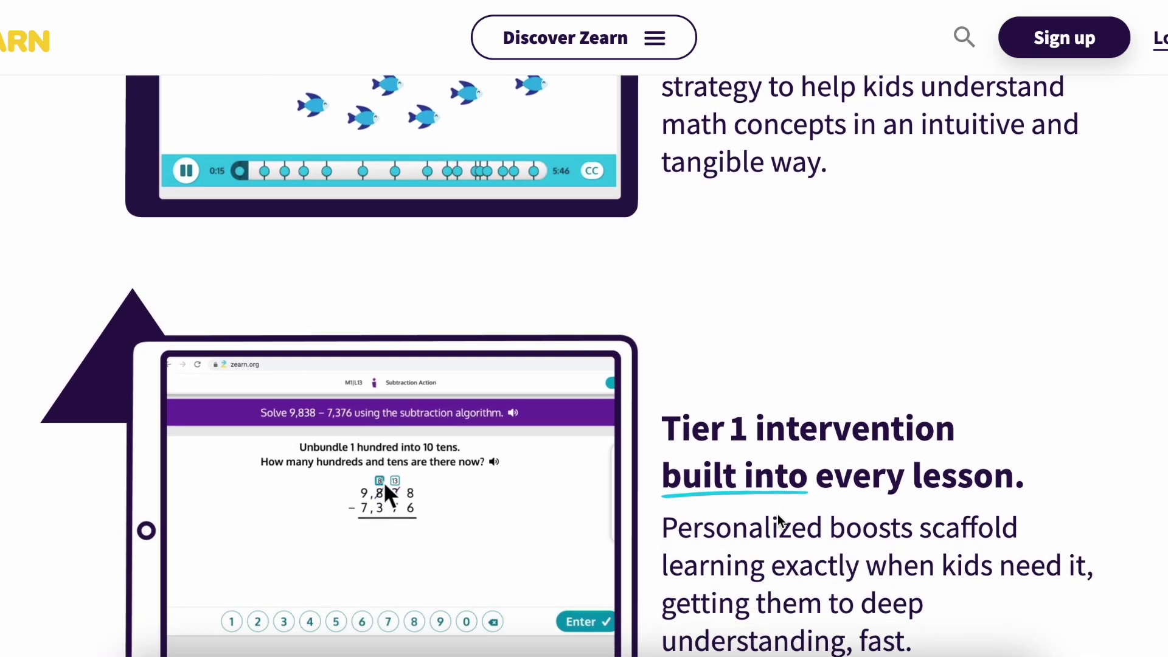
pyautogui.scroll(-2, 778, 514)
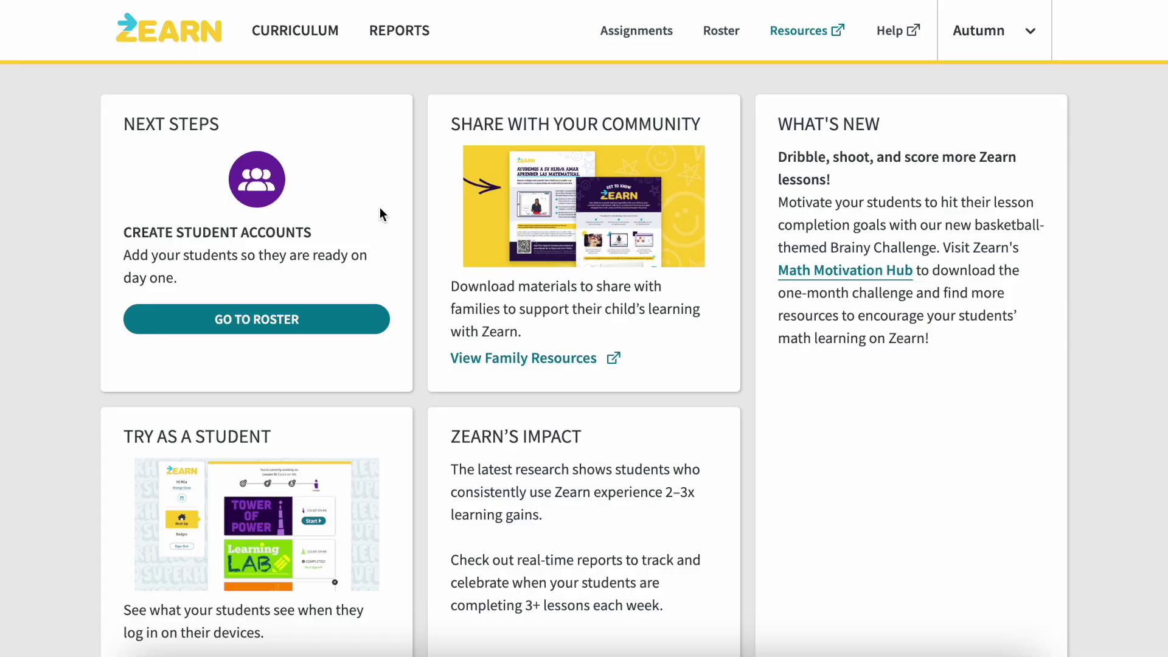